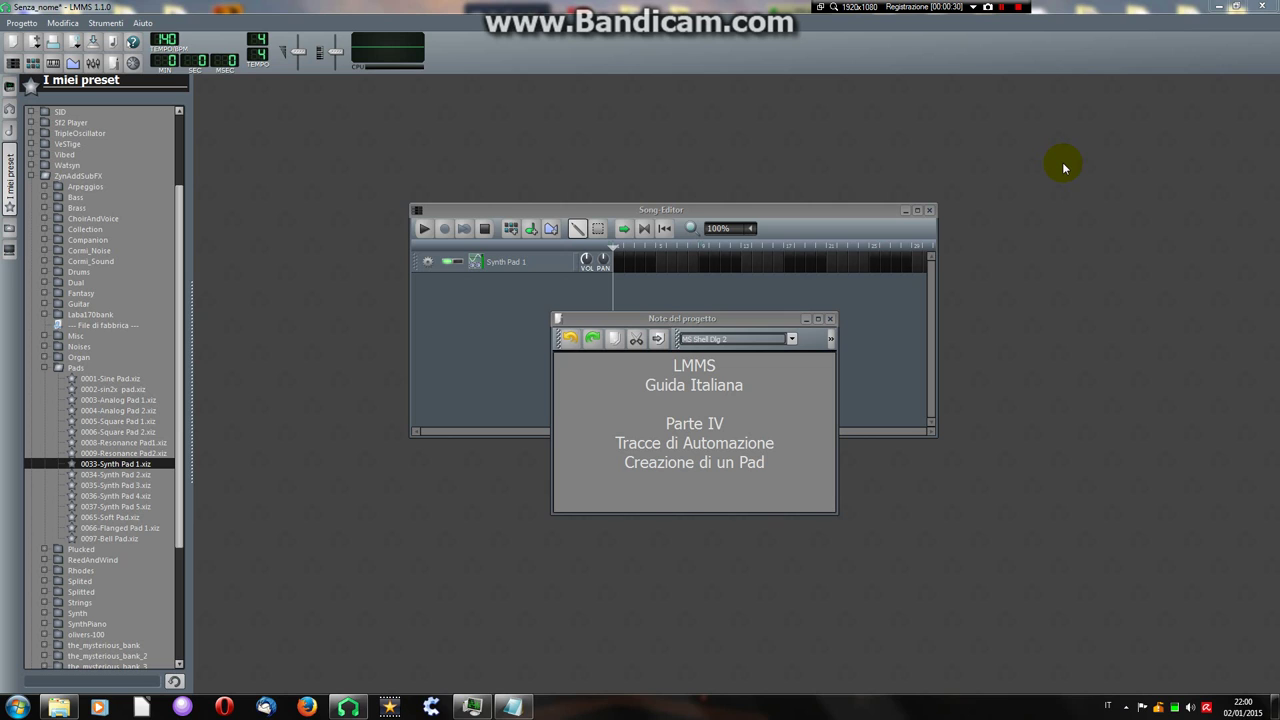
Close the project notes window and collapse the presets sidebar.
{"action": "left_click_drag", "start_coordinate": [750, 320], "coordinate": [730, 459]}
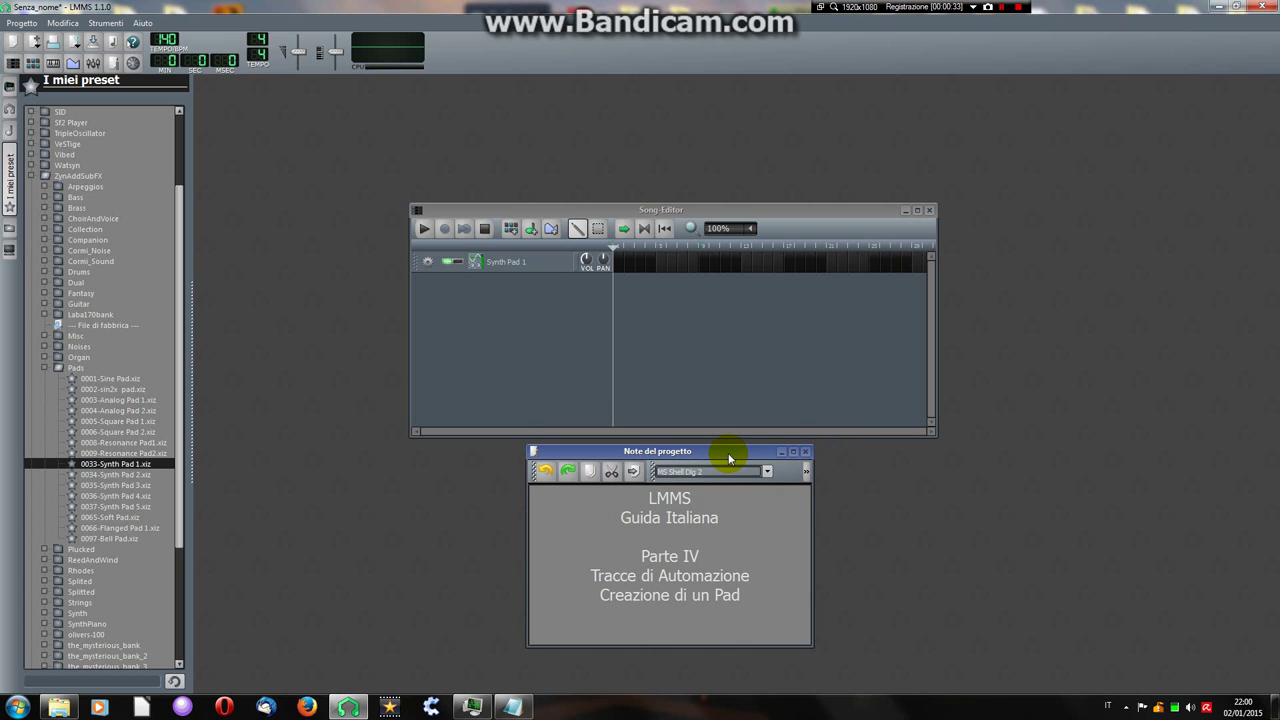
{"action": "left_click", "coordinate": [807, 451]}
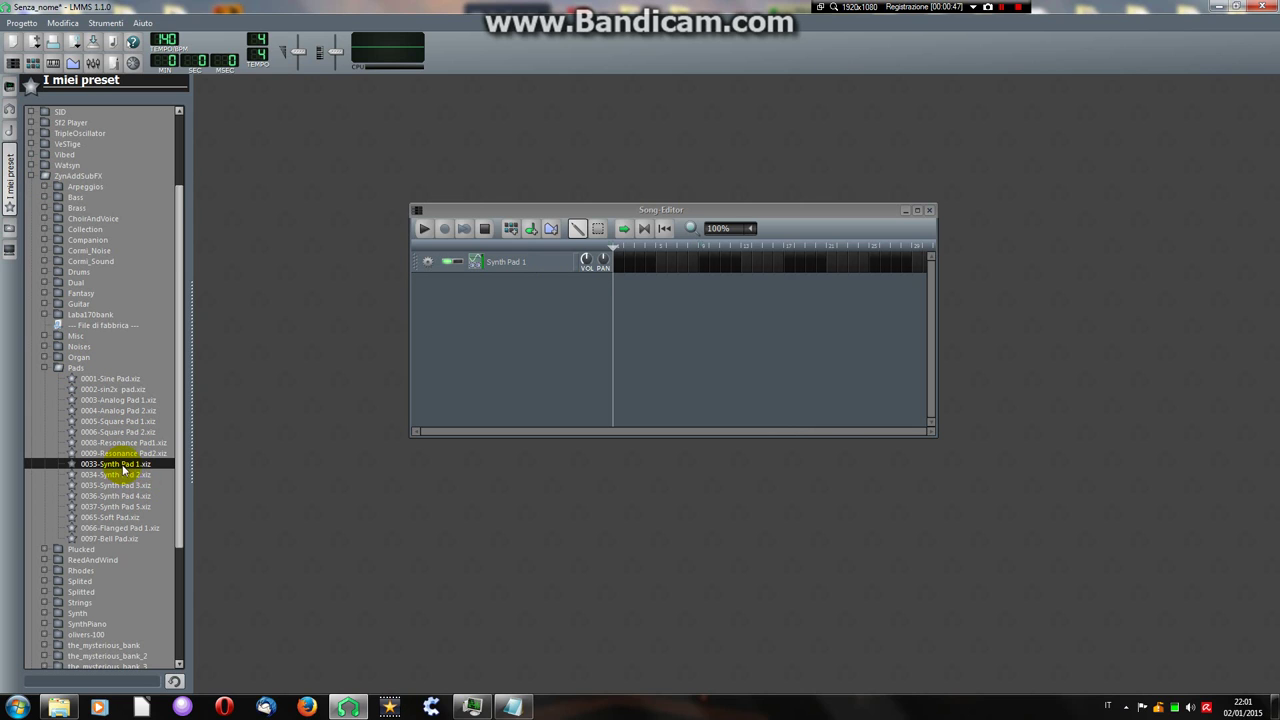
{"action": "left_click", "coordinate": [10, 180]}
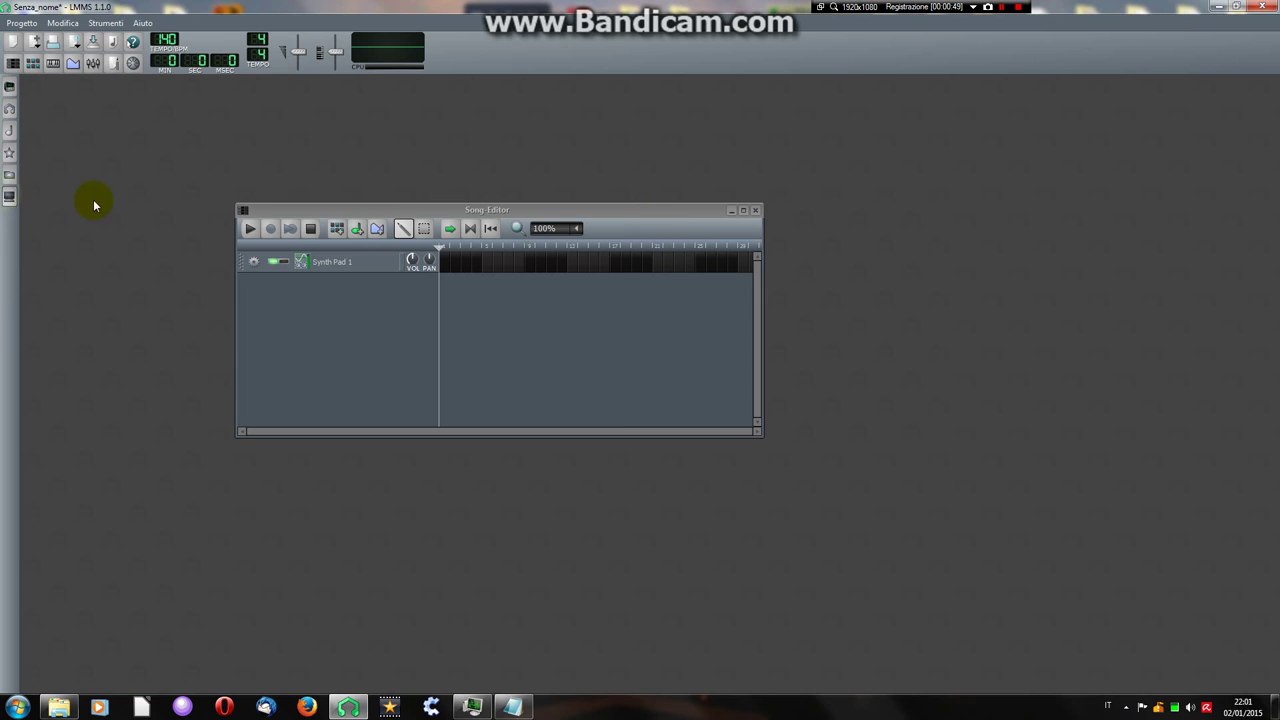
Open the Synth Pad 1 instrument and play a series of notes to audition its sound.
{"action": "left_click", "coordinate": [334, 262]}
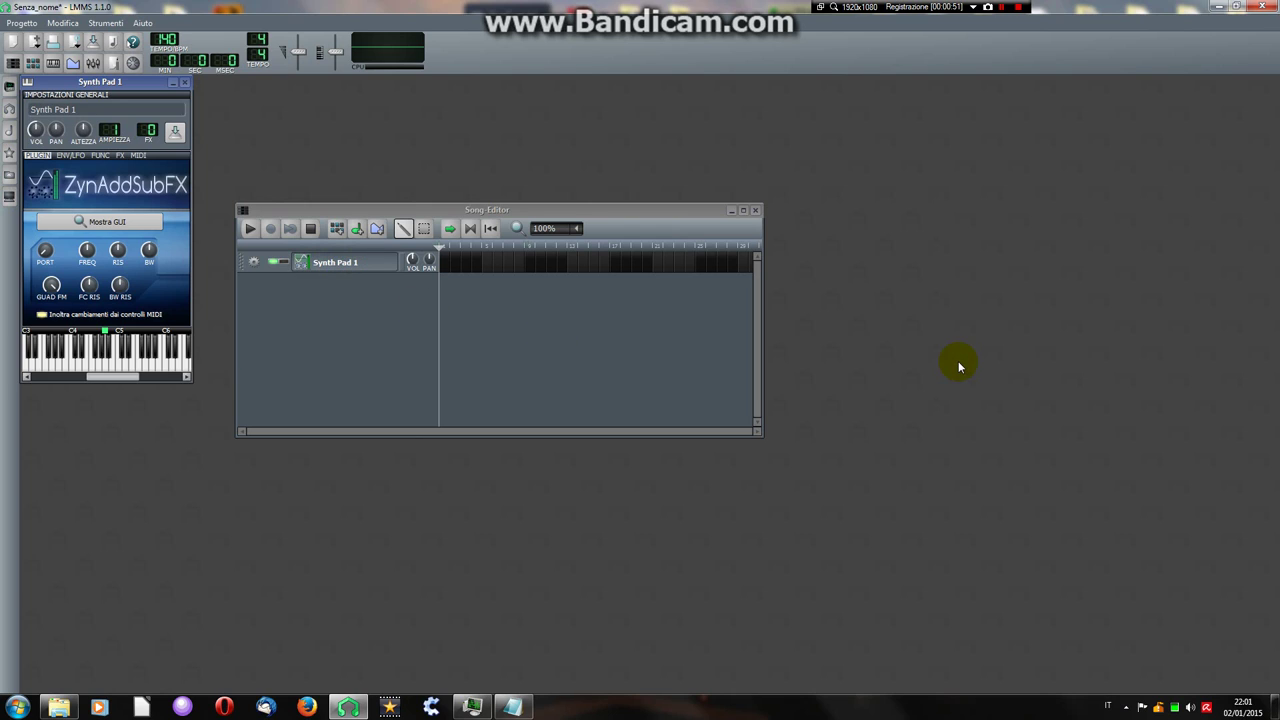
{"action": "key", "text": "x"}
{"action": "key", "text": "q"}
{"action": "key", "text": "n"}
{"action": "key", "text": "w"}
{"action": "key", "text": "z"}
{"action": "key", "text": "q"}
{"action": "key", "text": "z"}
{"action": "key", "text": "n"}
{"action": "key", "text": "n"}
{"action": "key", "text": "x"}
{"action": "key", "text": "n"}
{"action": "key", "text": "x"}
In the first Synth Pad 1 pattern, draw two-bar D4 and D5 notes, with A4 in bar 1 and G4 in bar 2.
{"action": "left_click_drag", "start_coordinate": [308, 203], "coordinate": [412, 203]}
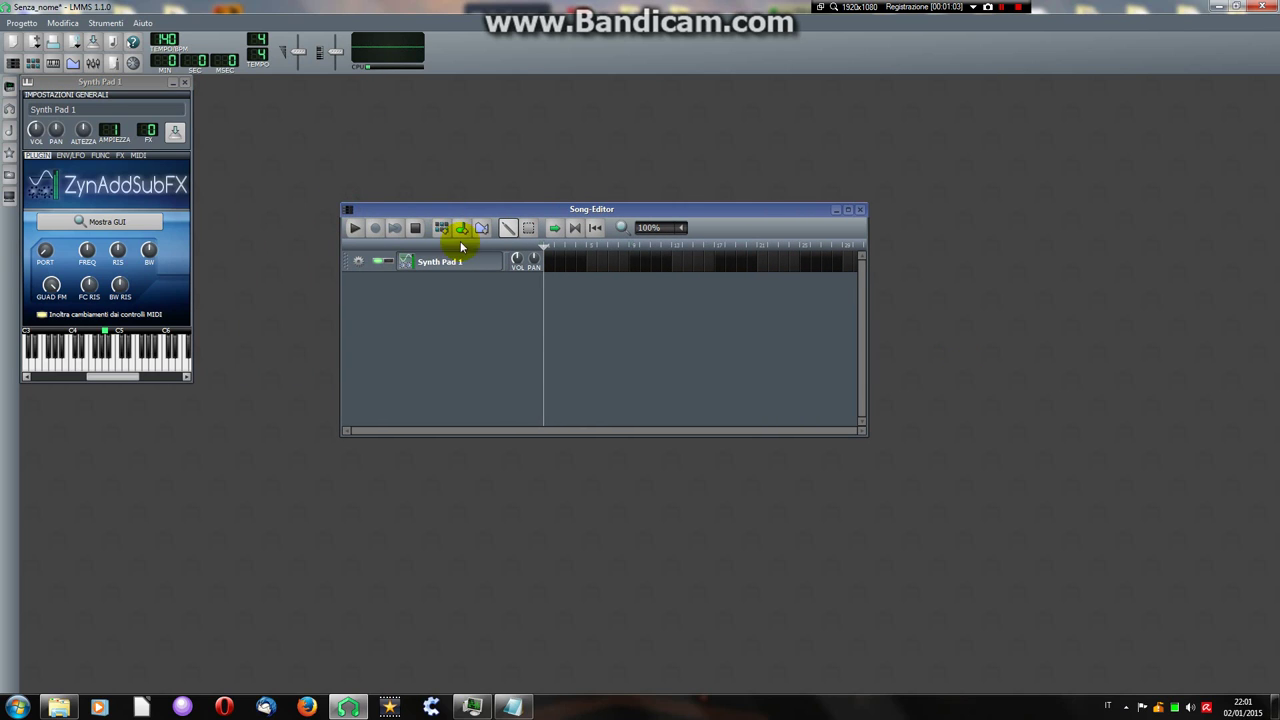
{"action": "double_click", "coordinate": [551, 264]}
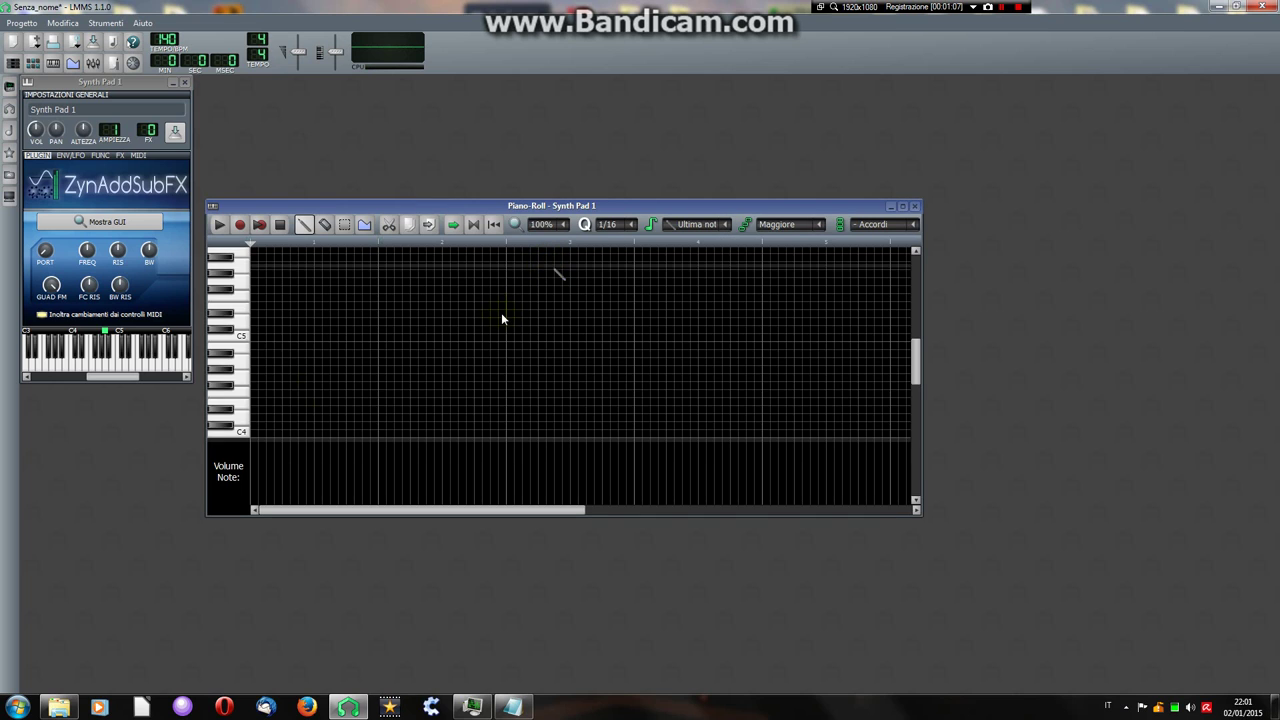
{"action": "left_click", "coordinate": [243, 414]}
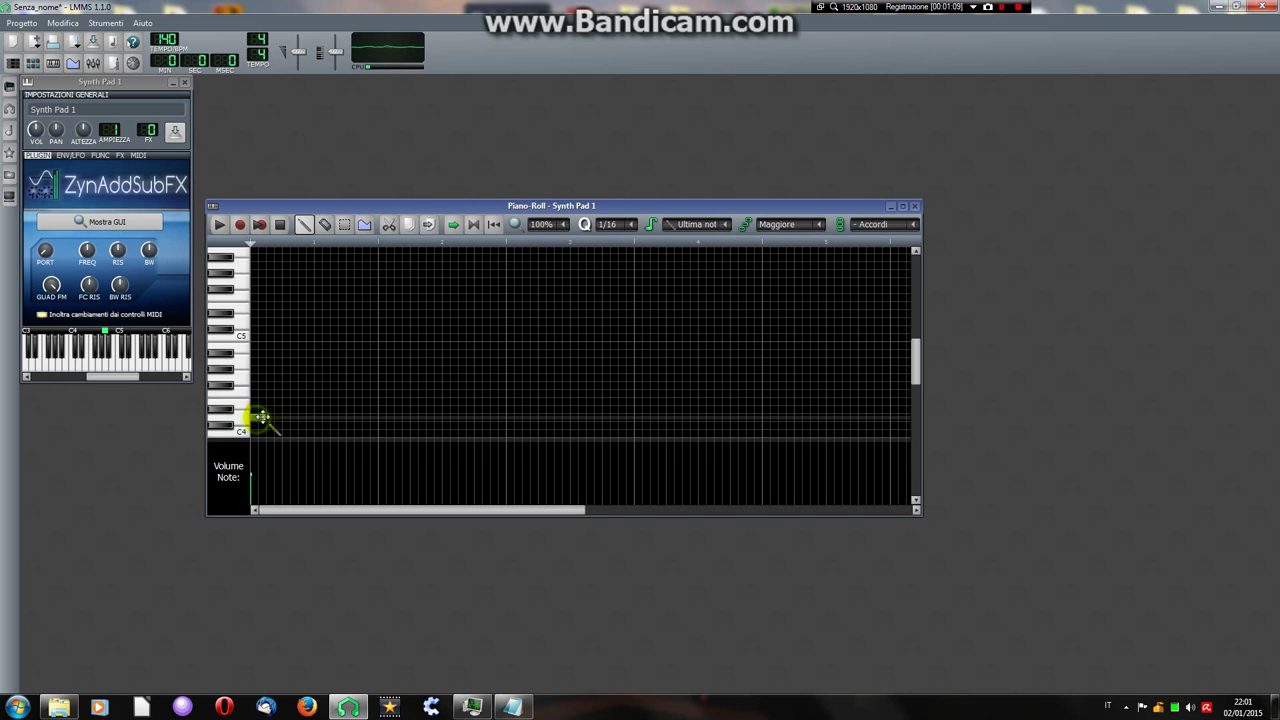
{"action": "left_click_drag", "start_coordinate": [260, 416], "coordinate": [506, 418]}
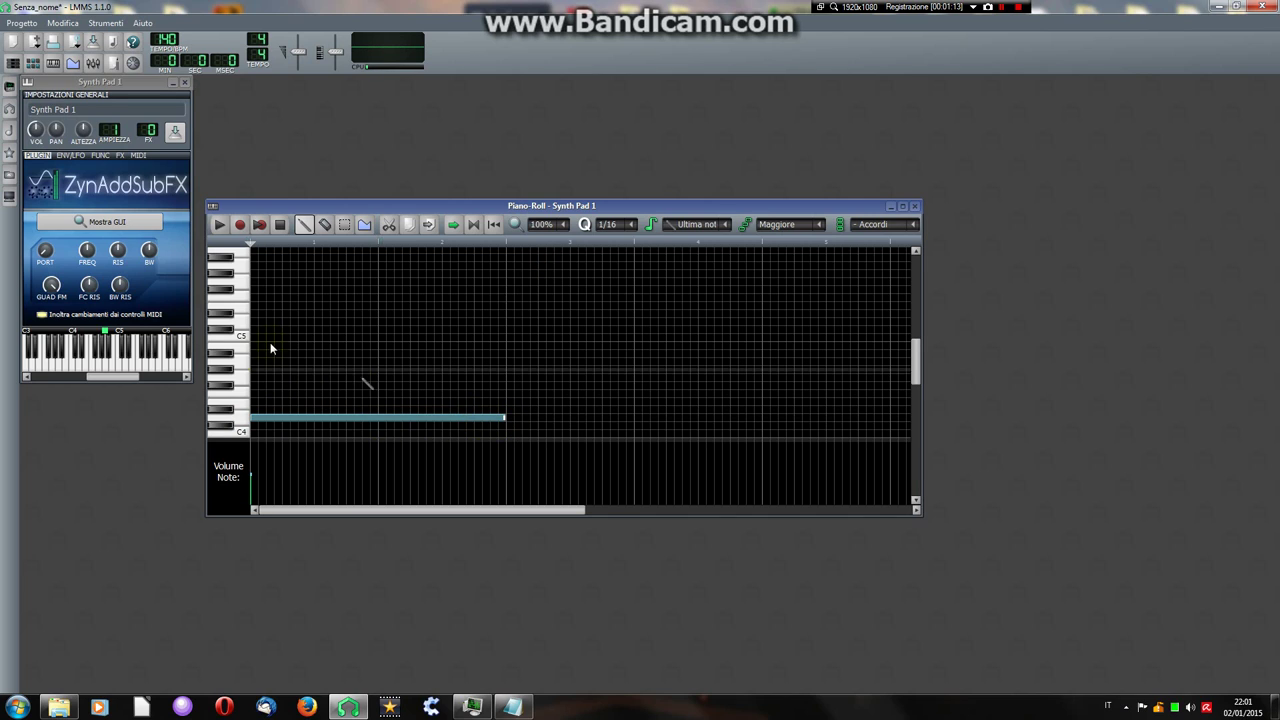
{"action": "left_click", "coordinate": [258, 366]}
{"action": "left_click", "coordinate": [258, 364]}
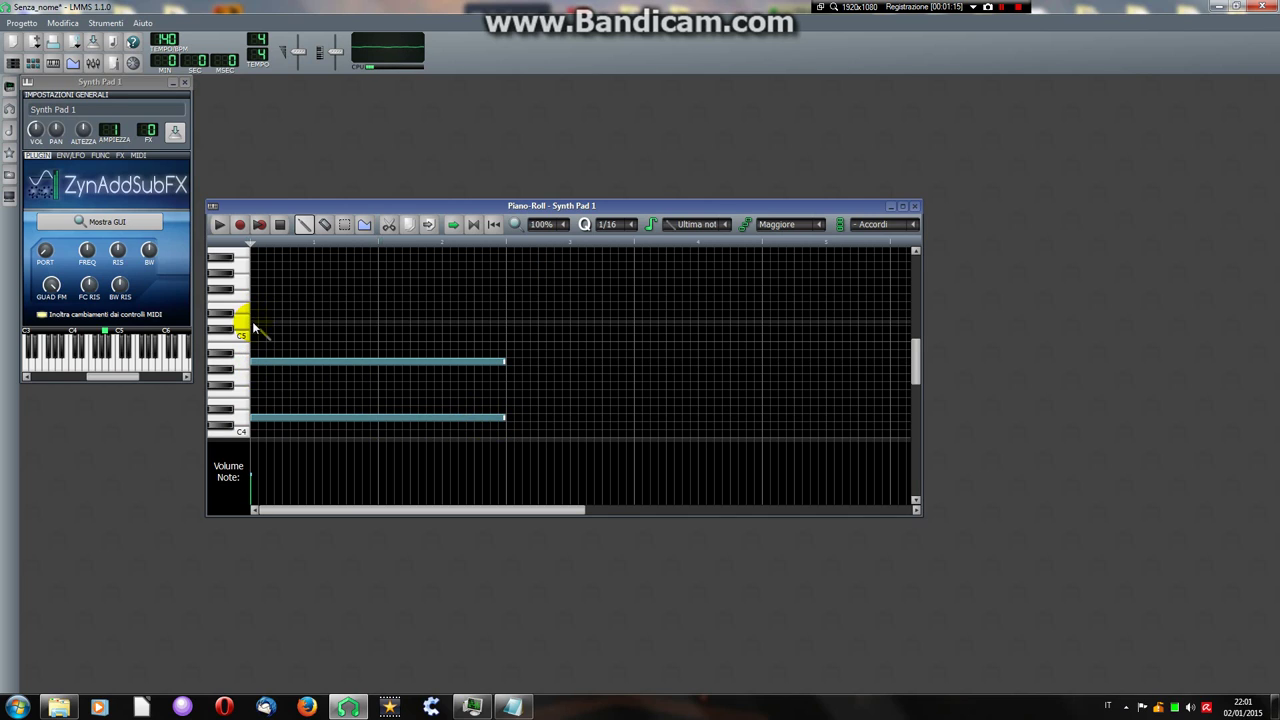
{"action": "left_click", "coordinate": [253, 321]}
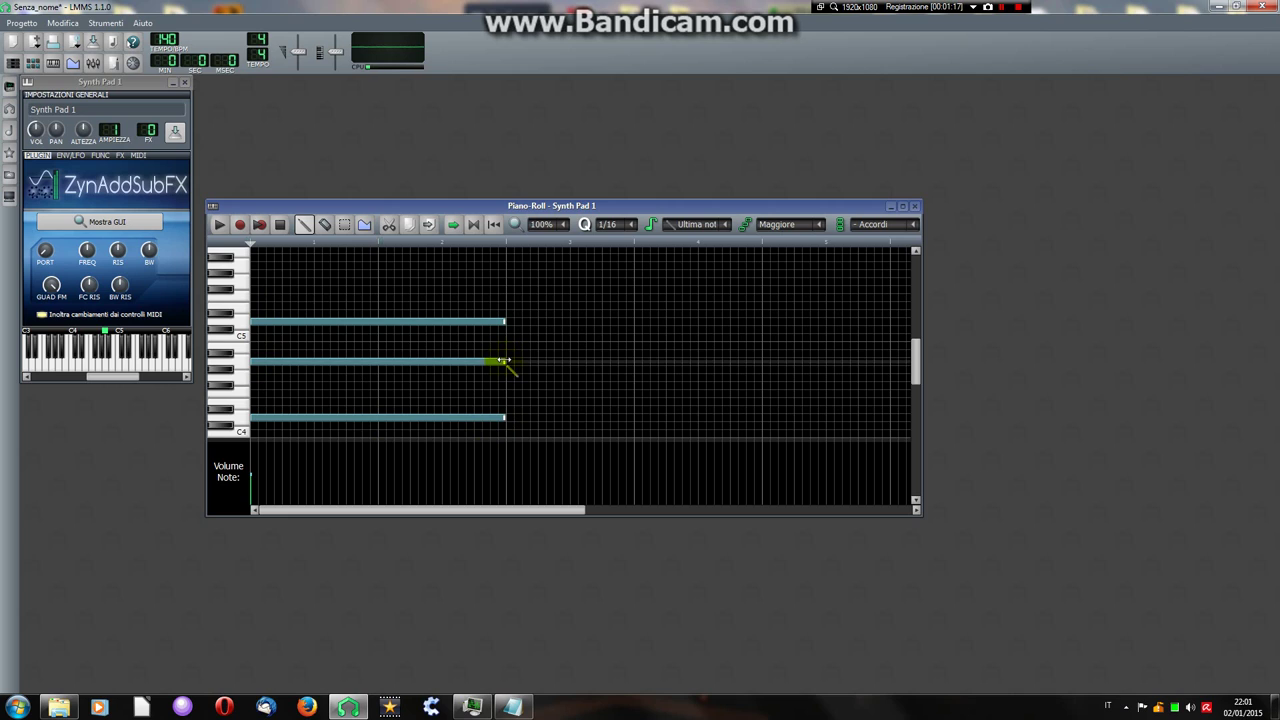
{"action": "left_click_drag", "start_coordinate": [504, 360], "coordinate": [370, 376]}
{"action": "left_click", "coordinate": [381, 377]}
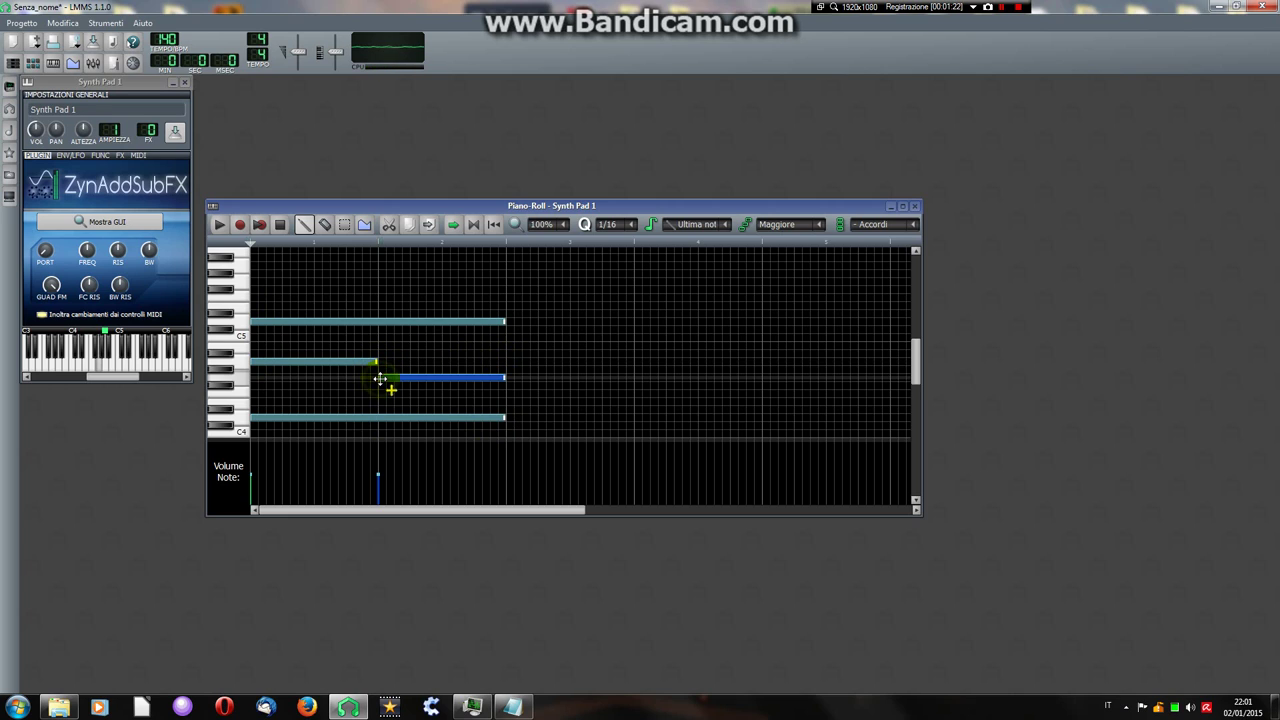
Add F4 and F5 notes across bars 3 and 4, with A#4 in bar 3 and C5 in bar 4.
{"action": "left_click", "coordinate": [508, 297]}
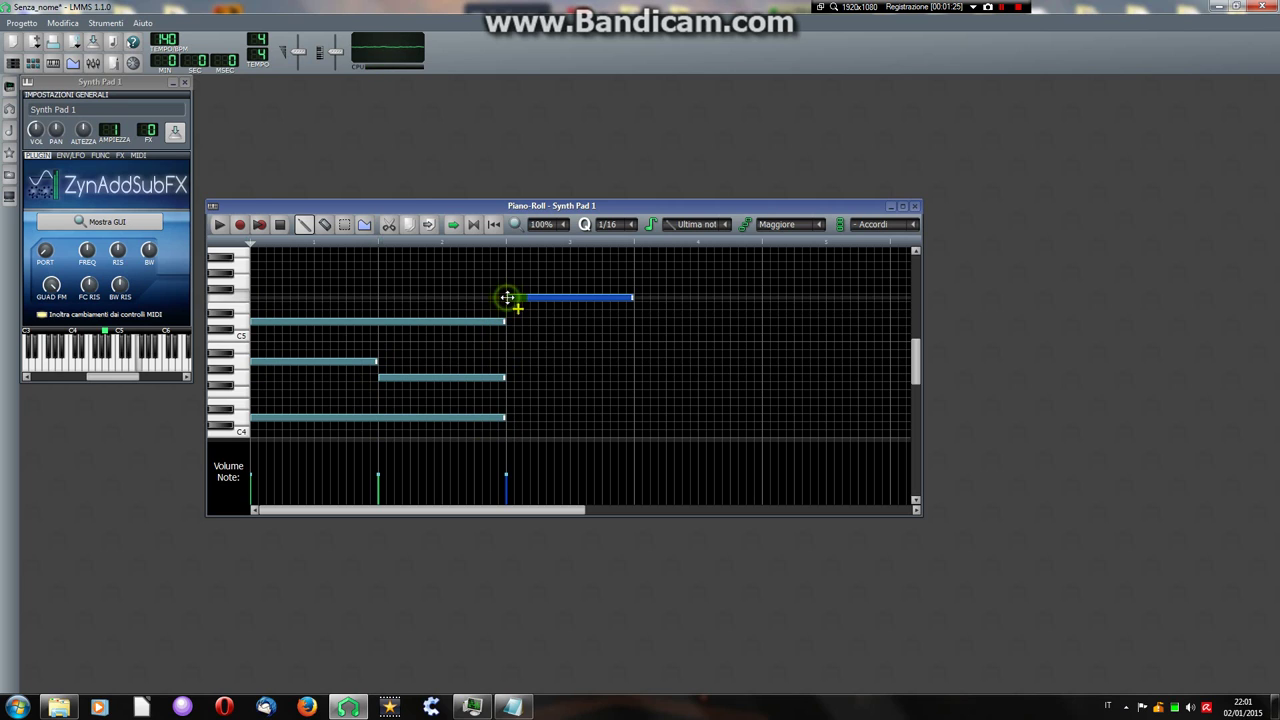
{"action": "left_click", "coordinate": [510, 393]}
{"action": "left_click", "coordinate": [512, 354]}
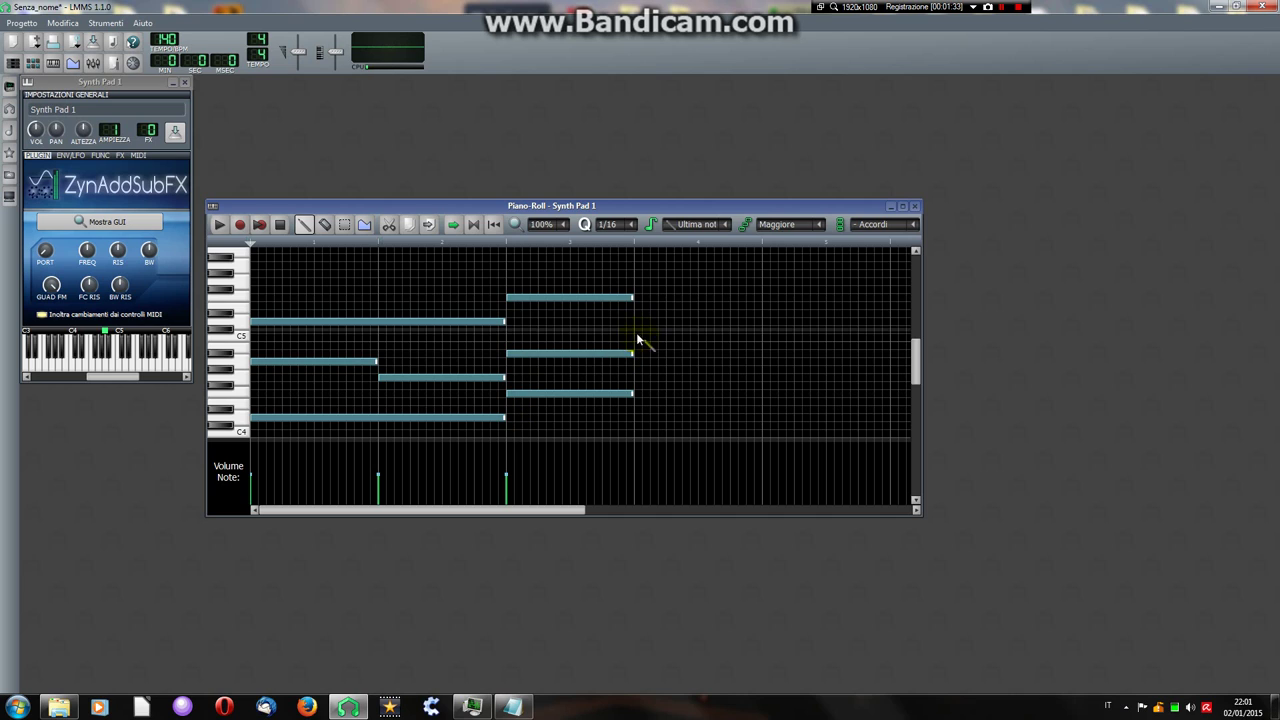
{"action": "left_click", "coordinate": [638, 337]}
{"action": "left_click_drag", "start_coordinate": [637, 298], "coordinate": [762, 298]}
{"action": "left_click_drag", "start_coordinate": [637, 397], "coordinate": [762, 395]}
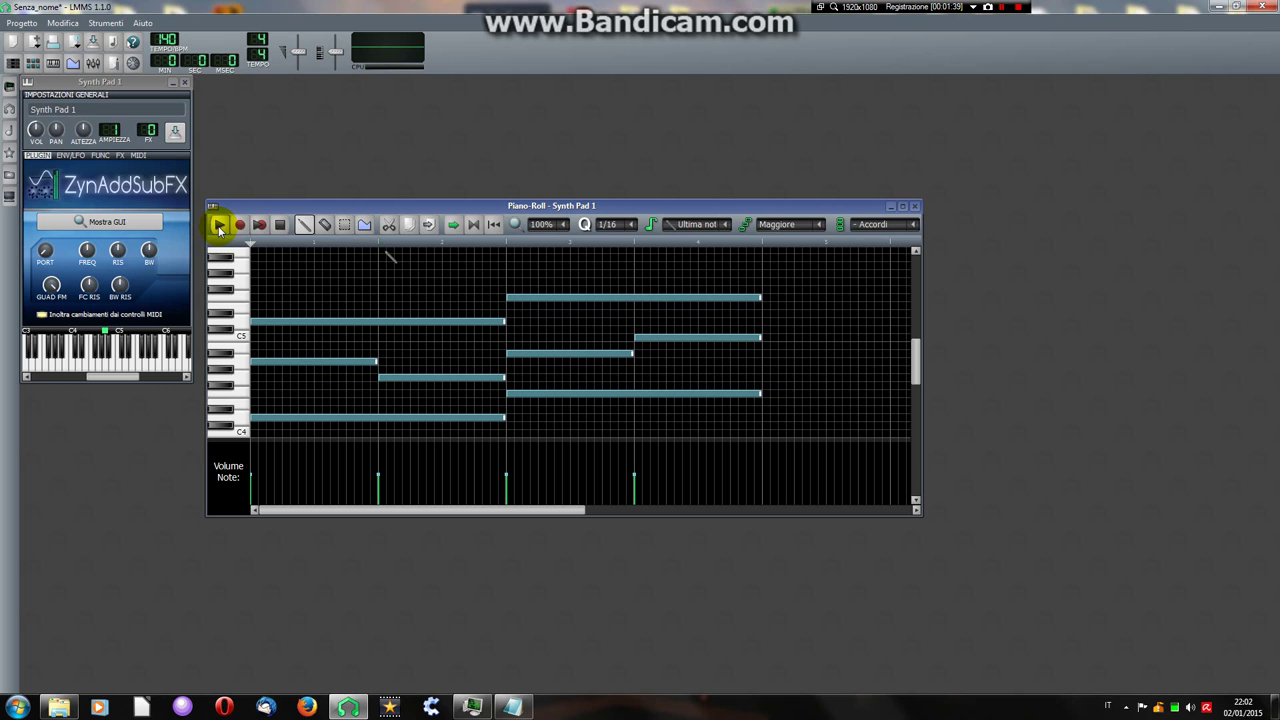
Preview the pattern in the piano roll, close the editor and place a copy of the Synth Pad 1 clip directly after the original.
{"action": "left_click", "coordinate": [219, 226]}
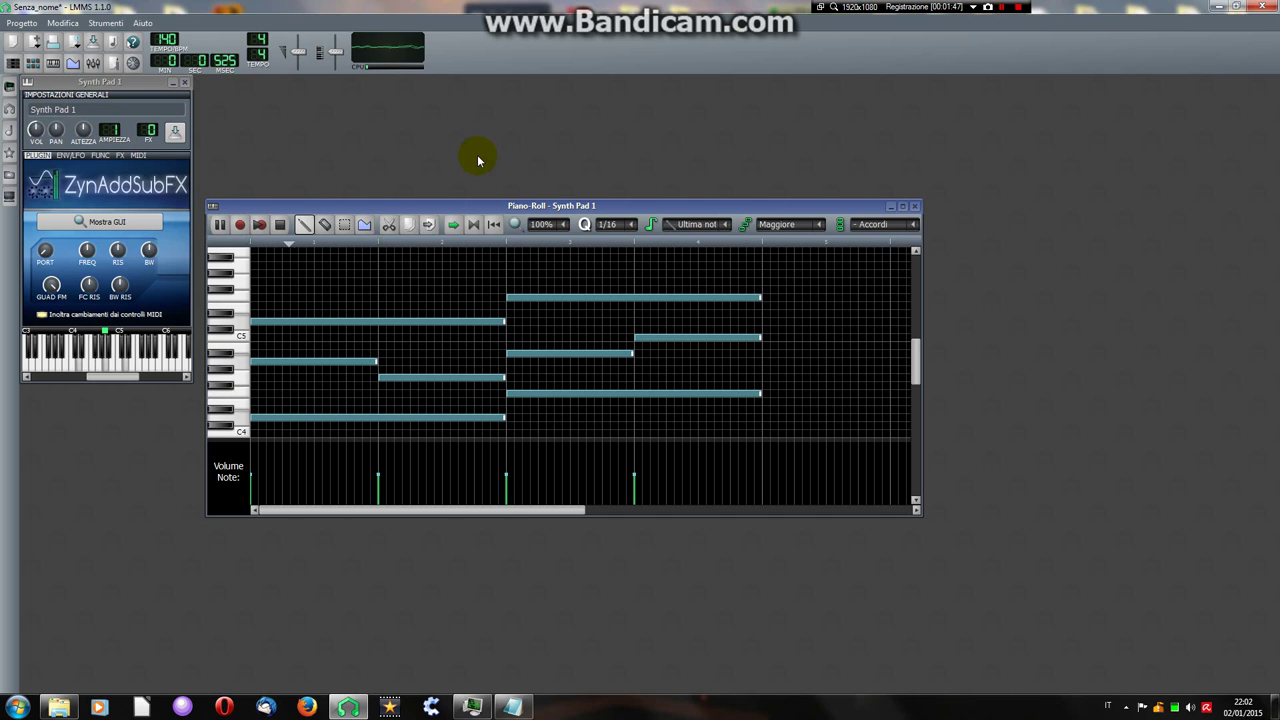
{"action": "left_click", "coordinate": [281, 224]}
{"action": "left_click", "coordinate": [914, 206]}
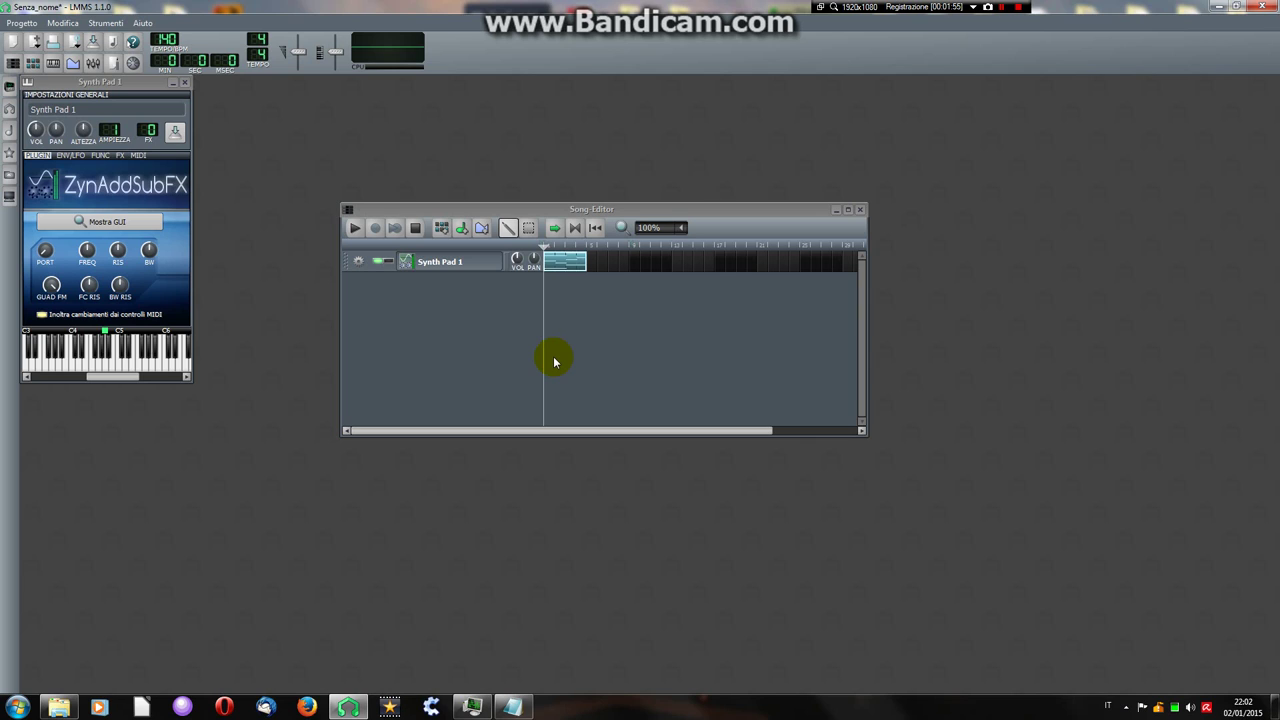
{"action": "left_click_drag", "start_coordinate": [566, 262], "coordinate": [605, 268]}
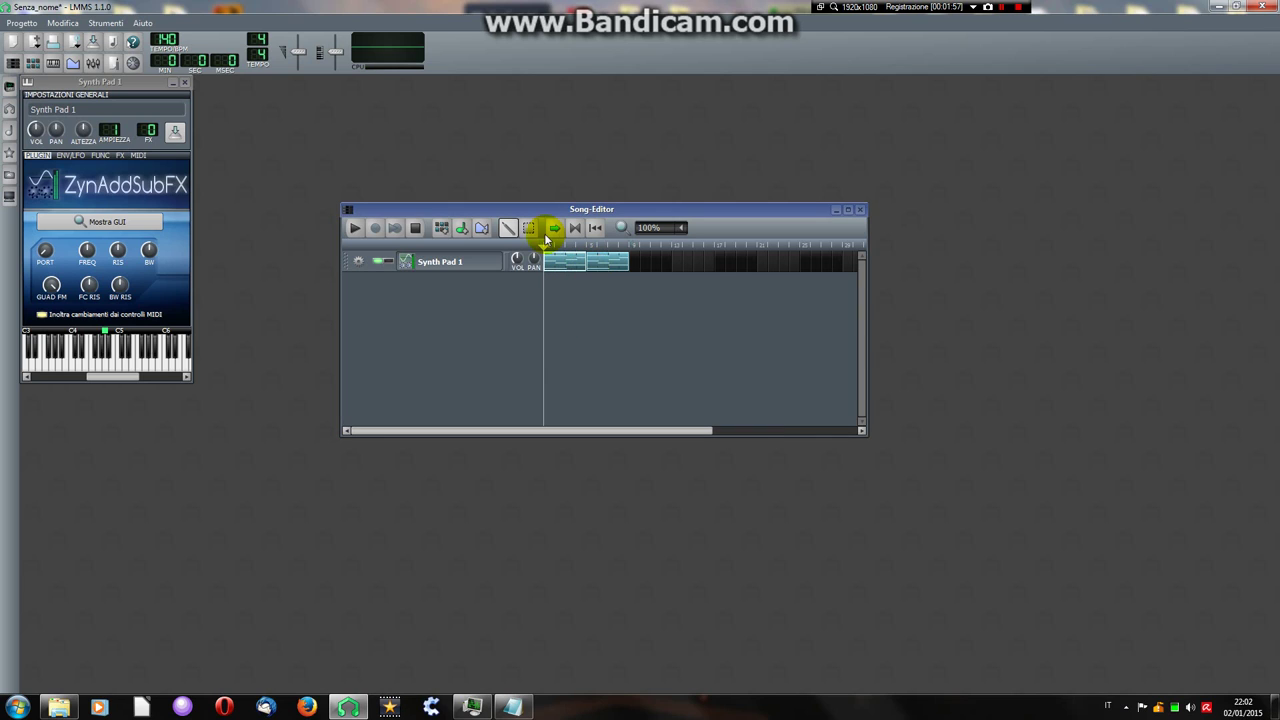
Add an automation track to the song and rename it "Frequenza del Filtro".
{"action": "left_click", "coordinate": [481, 231]}
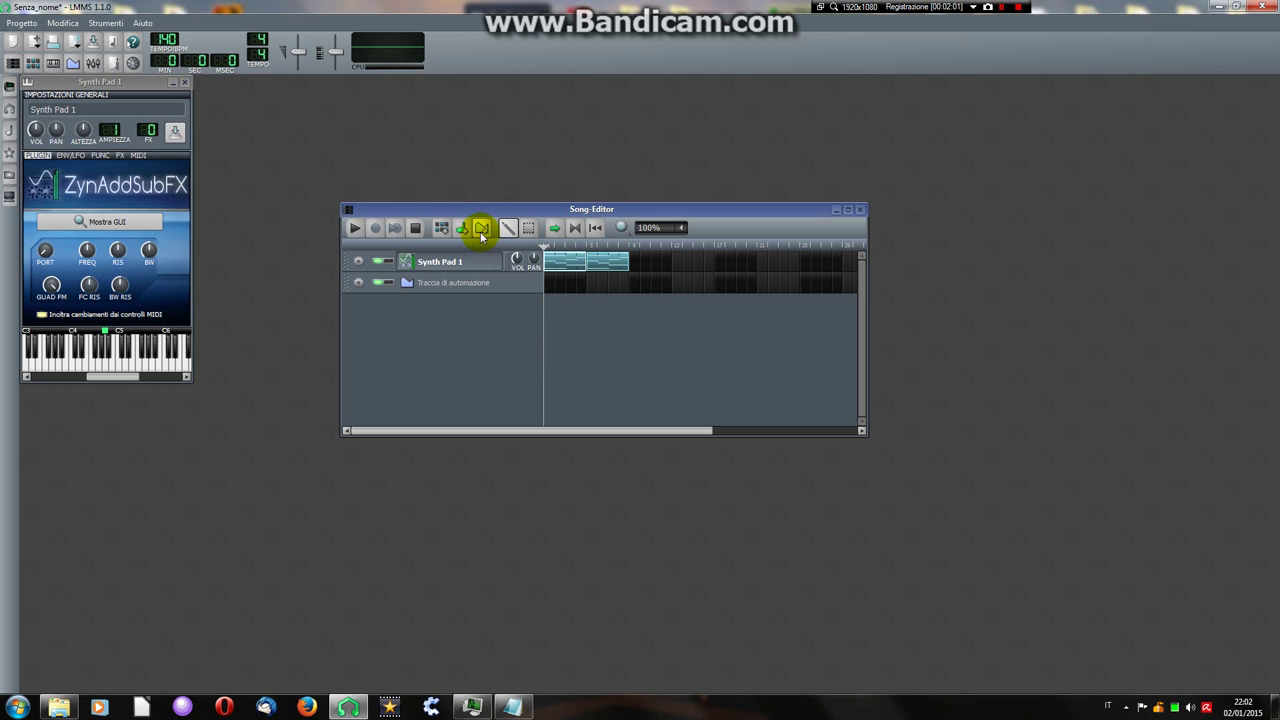
{"action": "double_click", "coordinate": [480, 286]}
{"action": "type", "text": "Frequenza del Filtro"}
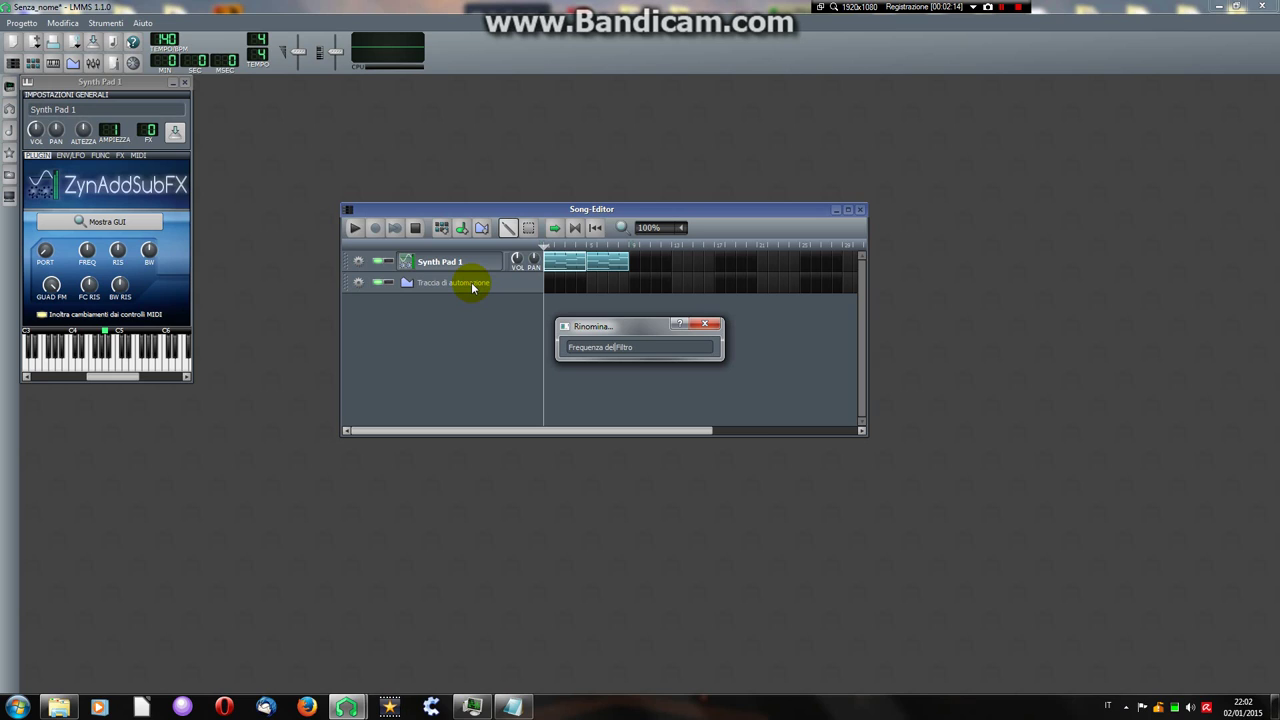
{"action": "key", "text": "Return"}
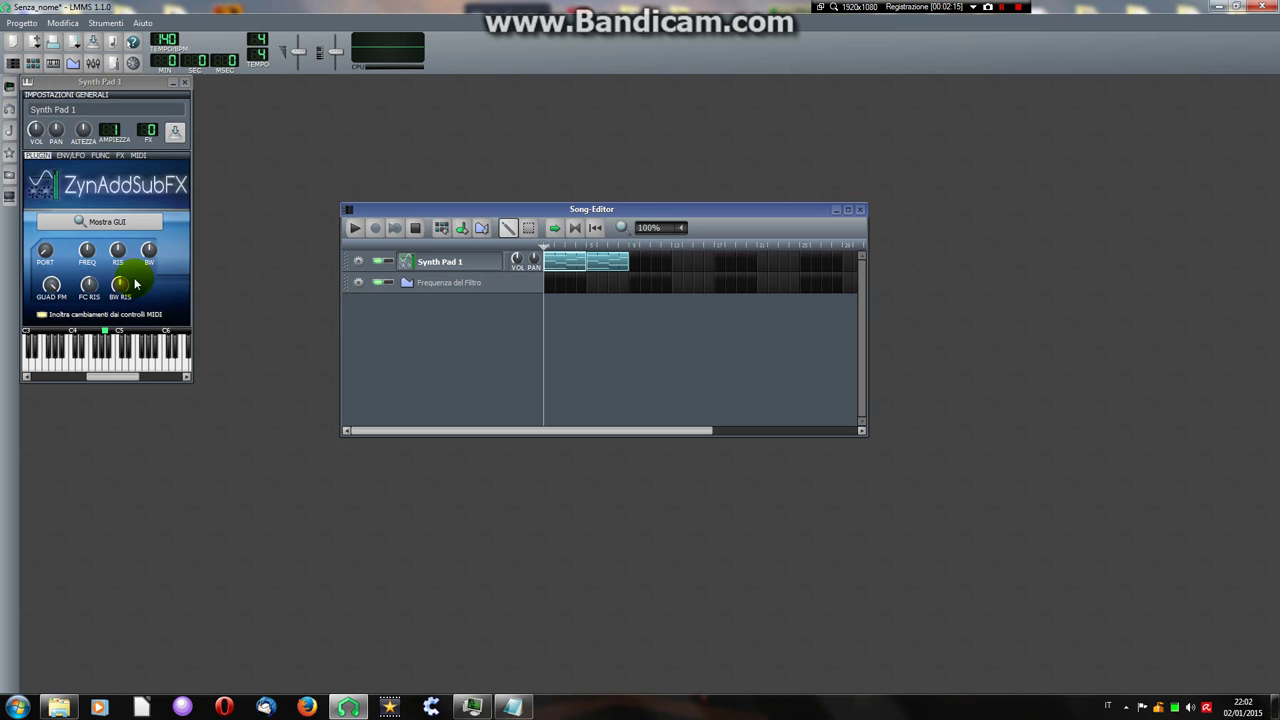
Move the Synth Pad 1 window beside the Song-Editor and try the filter frequency knob at 0 and at maximum before re-centring it.
{"action": "left_click_drag", "start_coordinate": [120, 83], "coordinate": [989, 250]}
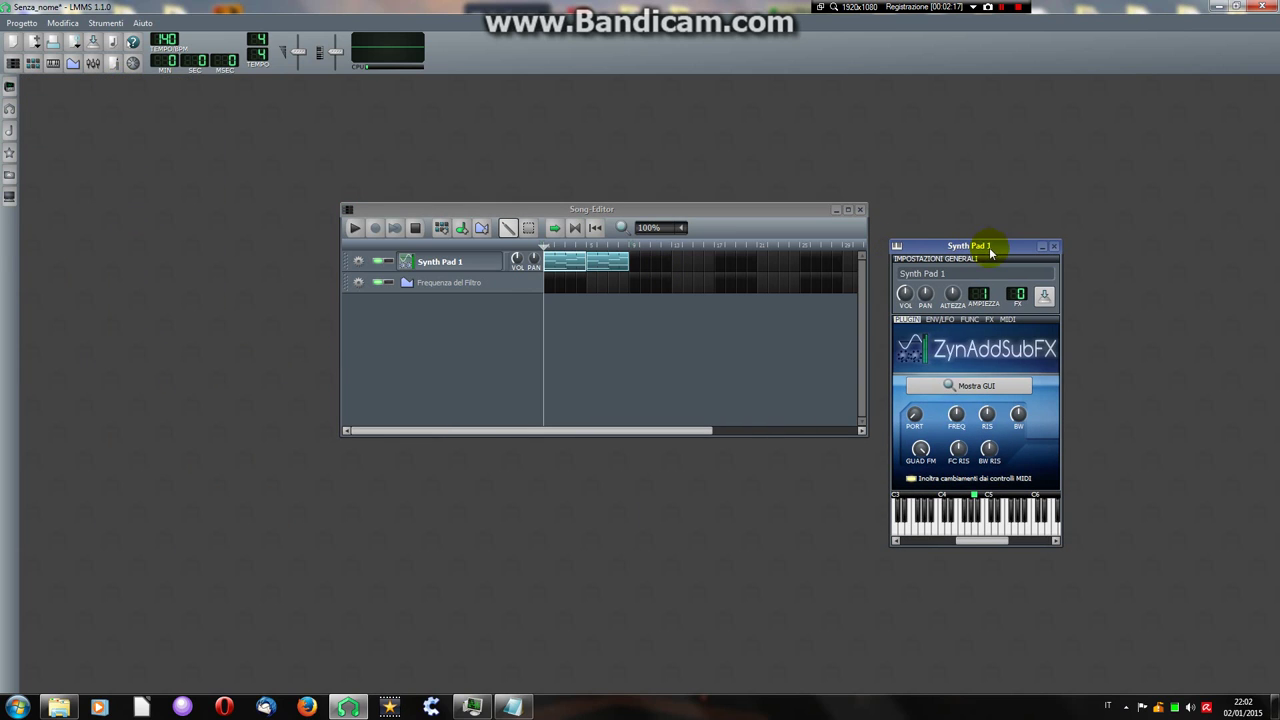
{"action": "left_click", "coordinate": [960, 418]}
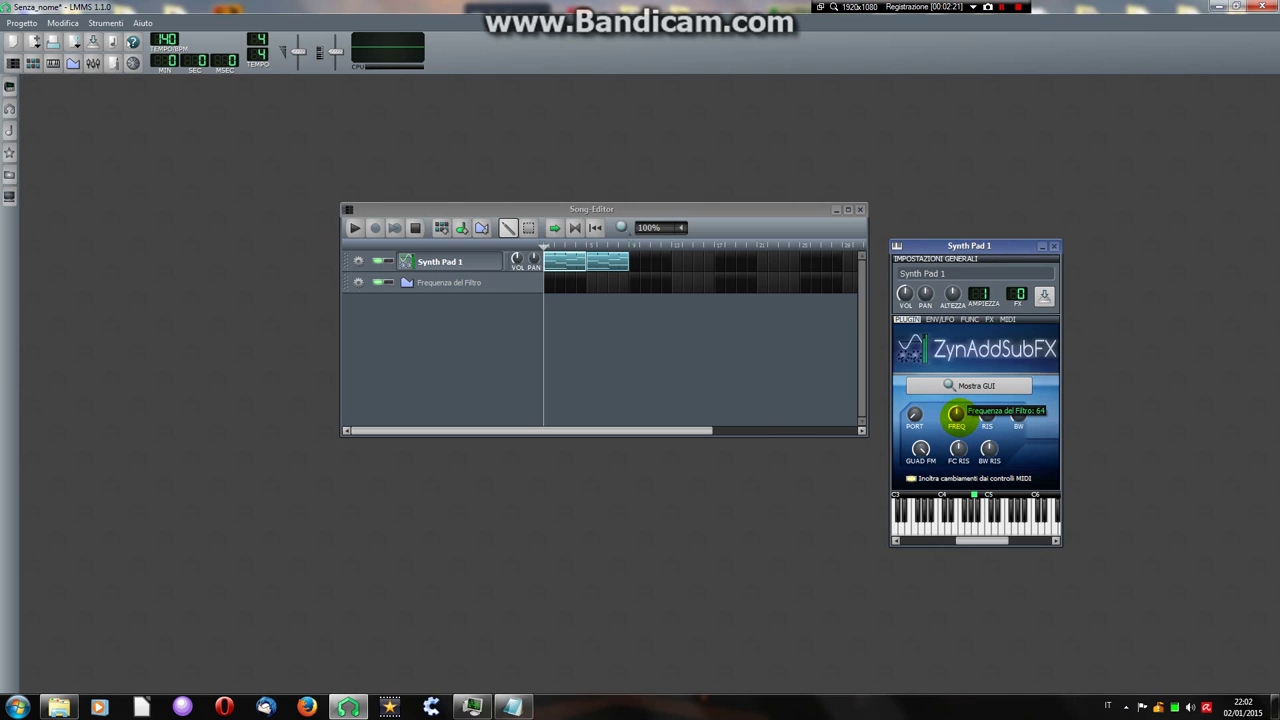
{"action": "mouse_move", "coordinate": [956, 414]}
{"action": "left_mouse_down"}
{"action": "mouse_move", "coordinate": [956, 372]}
{"action": "mouse_move", "coordinate": [957, 447]}
{"action": "mouse_move", "coordinate": [956, 397]}
{"action": "mouse_move", "coordinate": [955, 409]}
{"action": "left_mouse_up"}
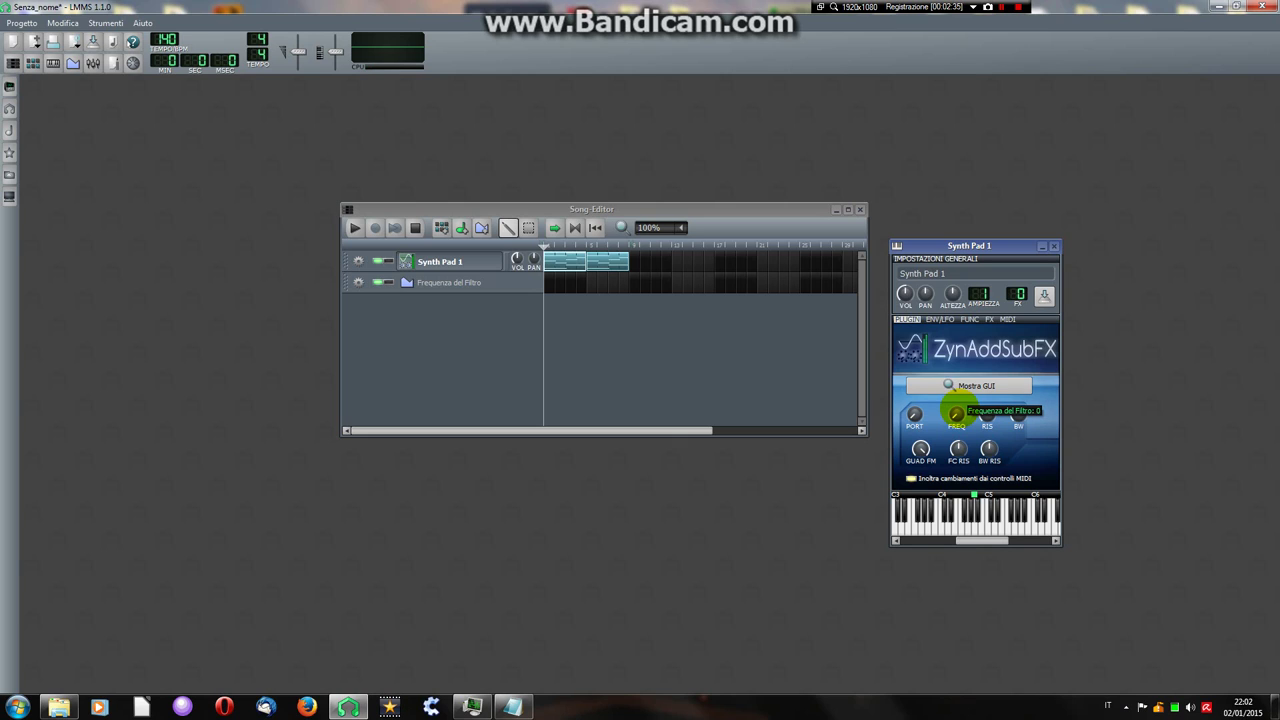
{"action": "left_click_drag", "start_coordinate": [956, 412], "coordinate": [960, 413]}
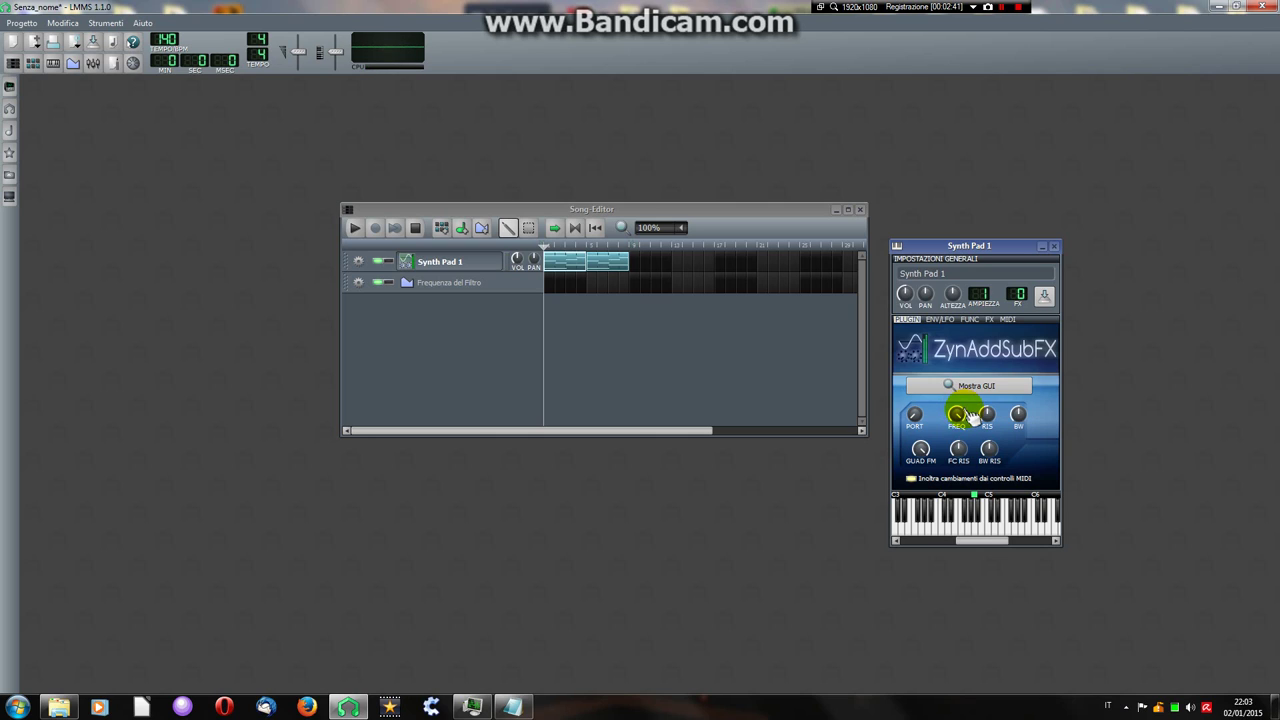
{"action": "left_click_drag", "start_coordinate": [957, 413], "coordinate": [958, 414]}
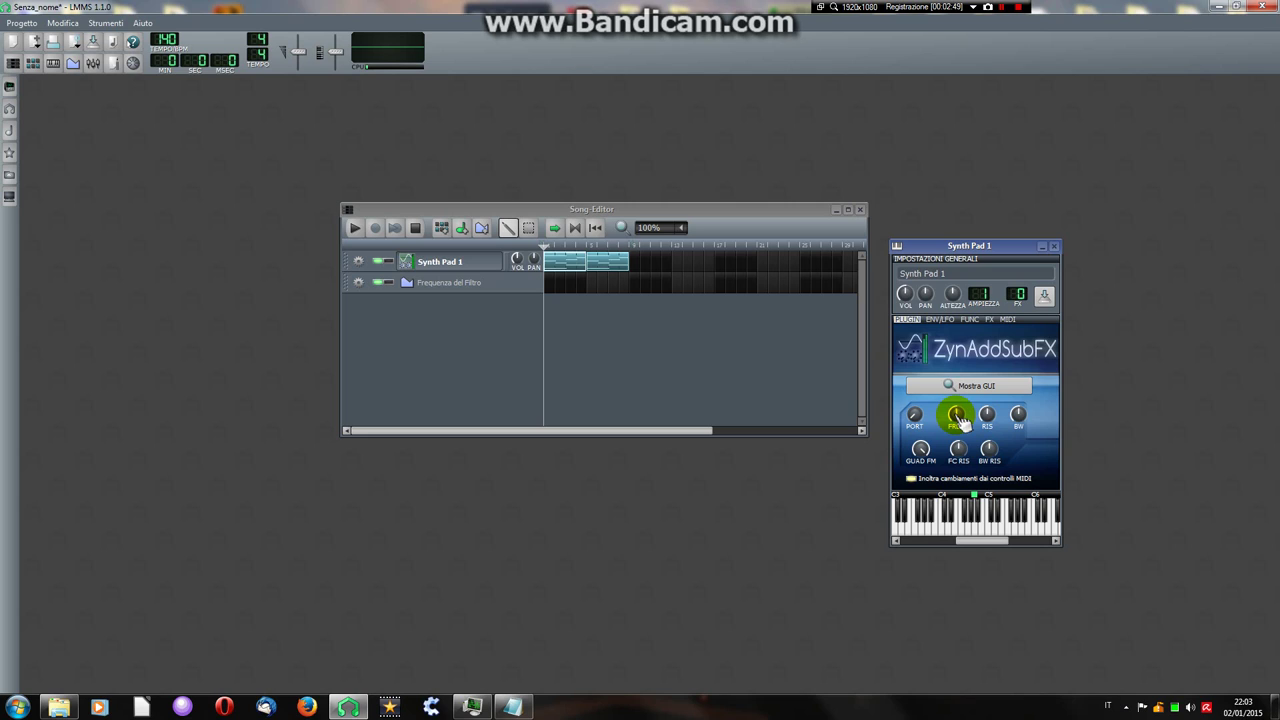
Link the FREQ knob to the Frequenza del Filtro track as an eight-bar clip from the song start, and open it in the automation editor.
{"action": "left_click_drag", "start_coordinate": [957, 415], "coordinate": [628, 285]}
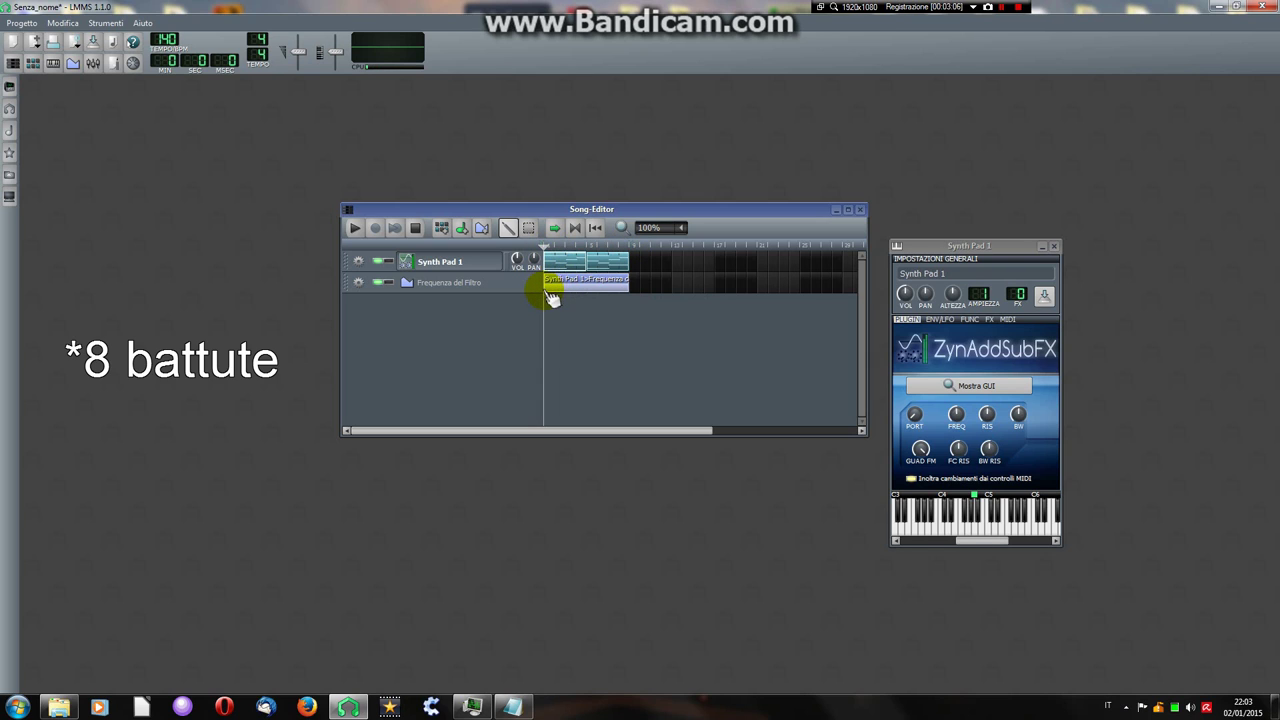
{"action": "double_click", "coordinate": [620, 288]}
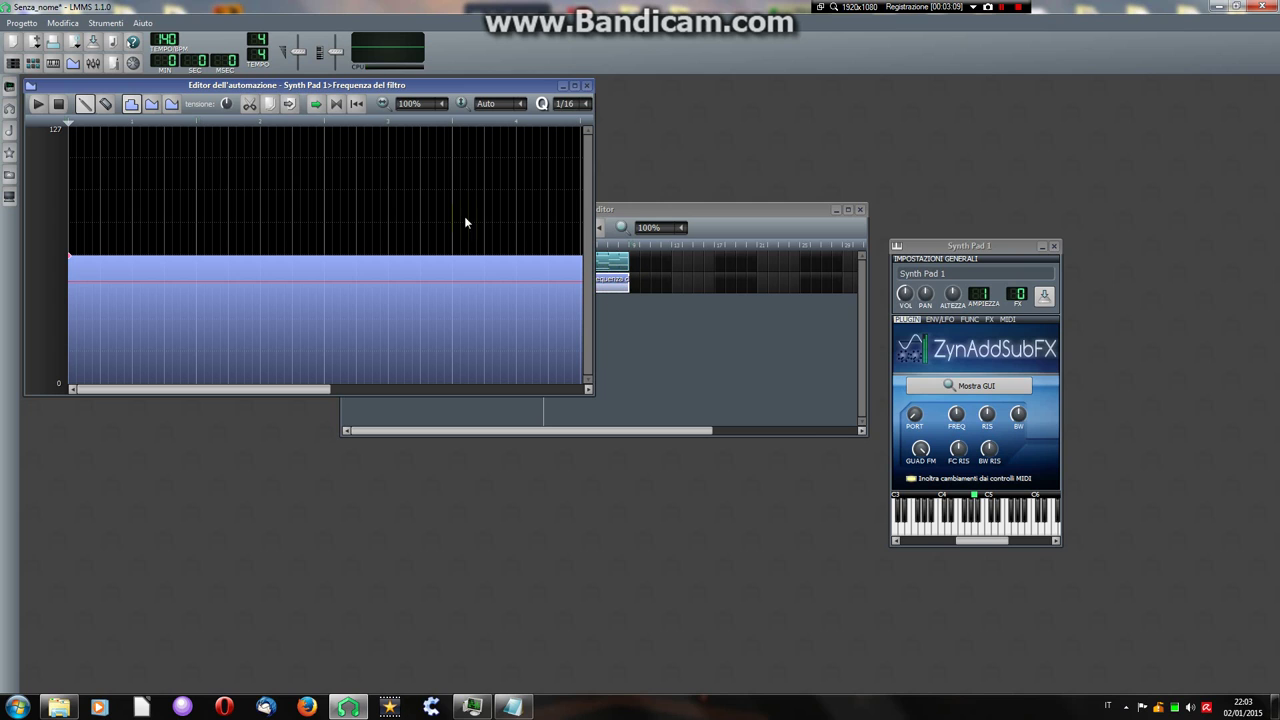
{"action": "left_click_drag", "start_coordinate": [294, 86], "coordinate": [544, 175]}
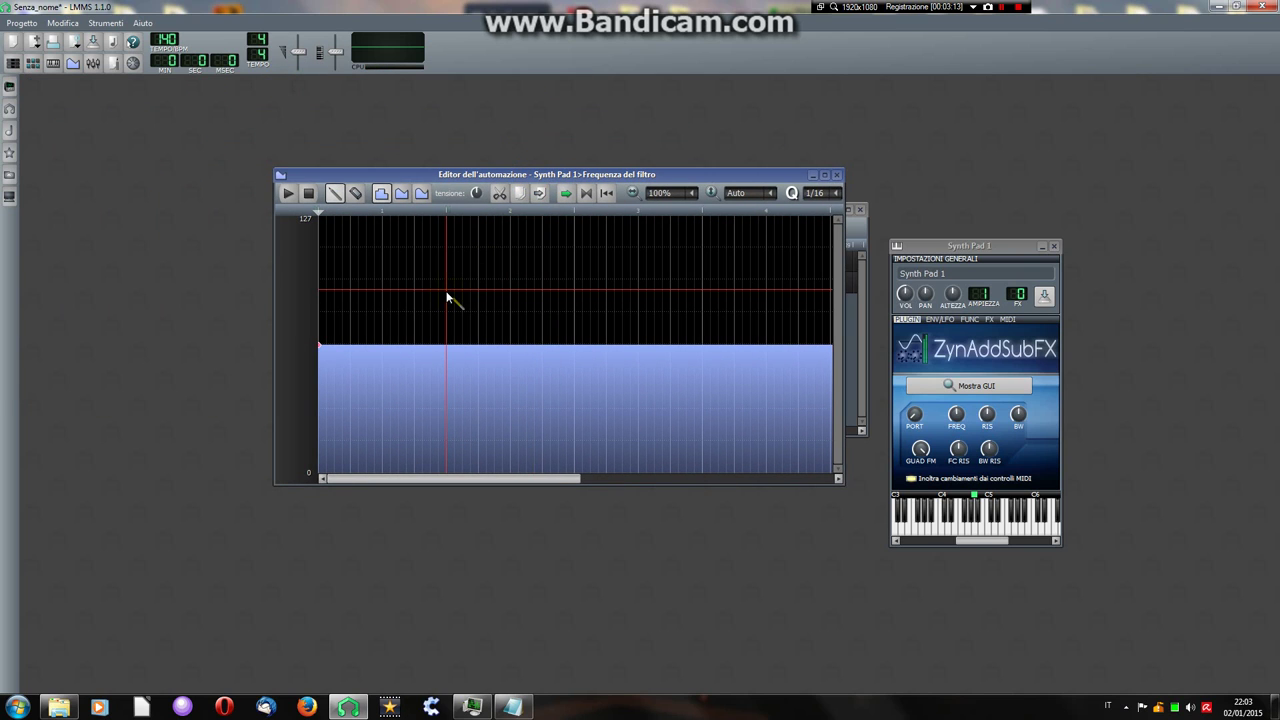
Set automation points of 0 at the clip's start, 127 at its midpoint and 0 at its end.
{"action": "mouse_move", "coordinate": [333, 345]}
{"action": "left_mouse_down"}
{"action": "mouse_move", "coordinate": [320, 349]}
{"action": "mouse_move", "coordinate": [422, 347]}
{"action": "left_mouse_up"}
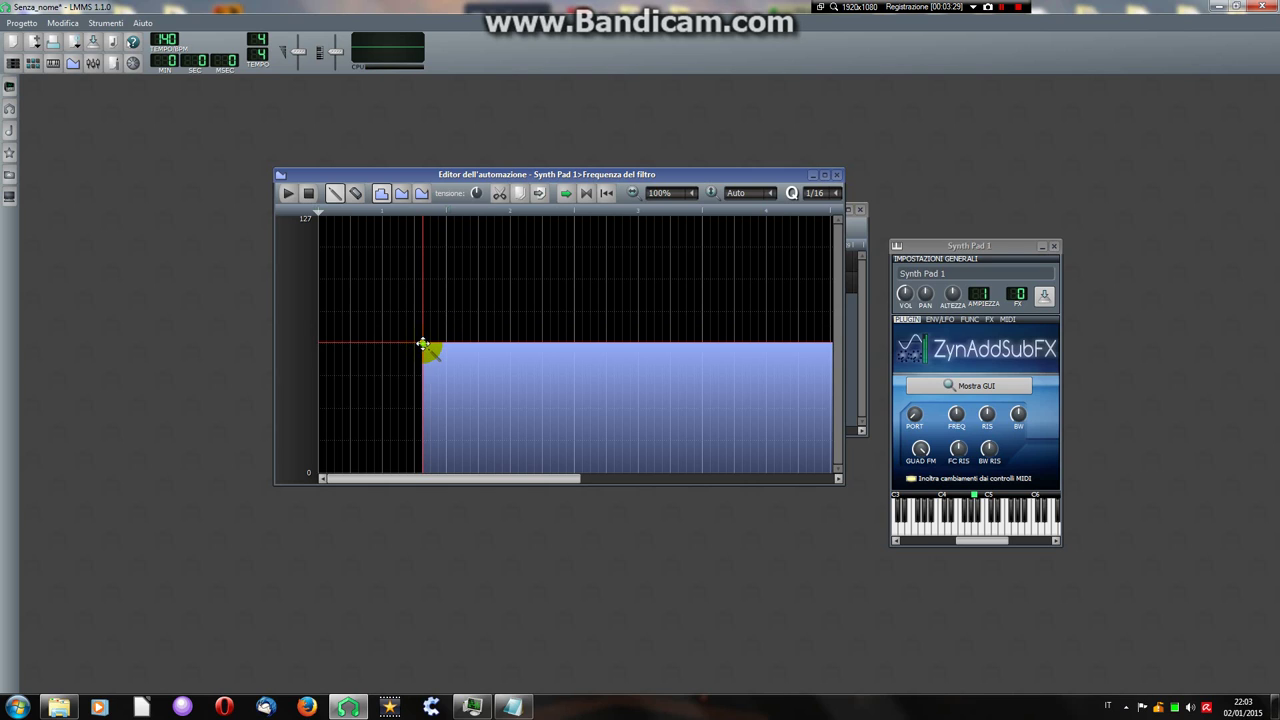
{"action": "mouse_move", "coordinate": [423, 345]}
{"action": "left_mouse_down"}
{"action": "mouse_move", "coordinate": [391, 420]}
{"action": "mouse_move", "coordinate": [319, 475]}
{"action": "left_mouse_up"}
{"action": "left_click_drag", "start_coordinate": [315, 468], "coordinate": [316, 475]}
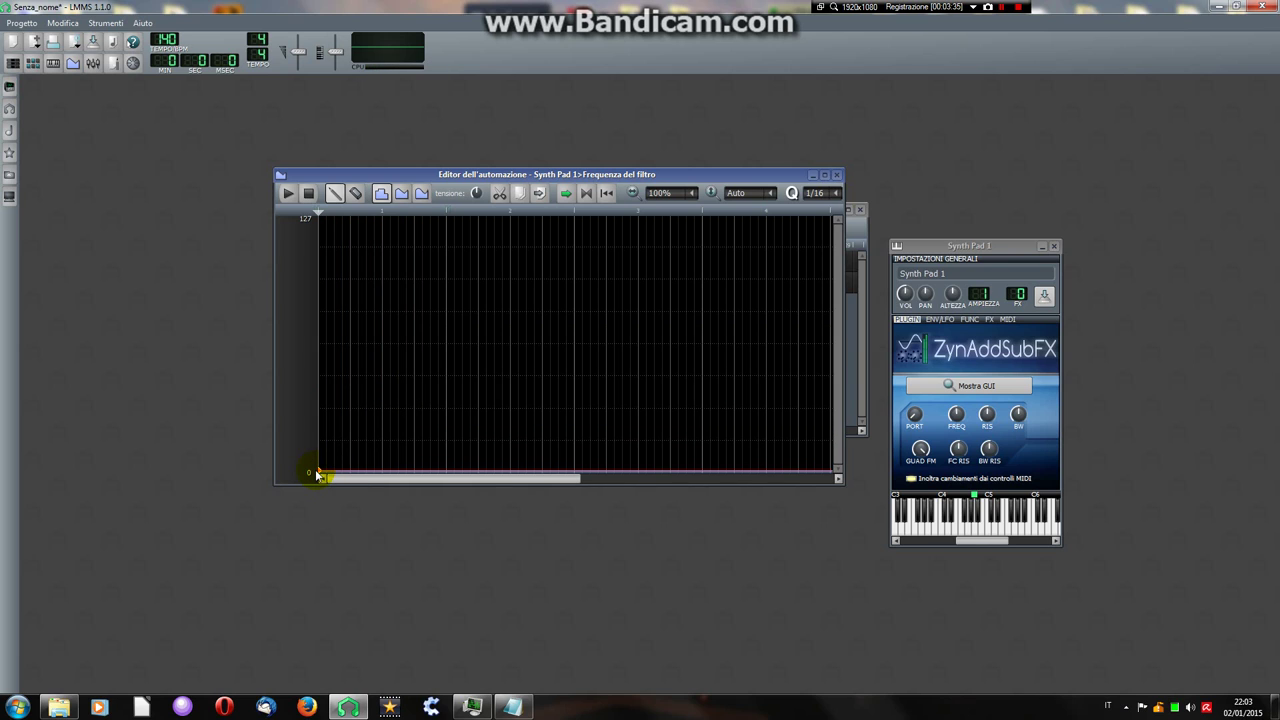
{"action": "left_click_drag", "start_coordinate": [420, 479], "coordinate": [673, 489]}
{"action": "mouse_move", "coordinate": [706, 404]}
{"action": "left_mouse_down"}
{"action": "mouse_move", "coordinate": [702, 216]}
{"action": "mouse_move", "coordinate": [630, 432]}
{"action": "mouse_move", "coordinate": [598, 481]}
{"action": "mouse_move", "coordinate": [820, 473]}
{"action": "mouse_move", "coordinate": [747, 448]}
{"action": "mouse_move", "coordinate": [716, 456]}
{"action": "mouse_move", "coordinate": [701, 484]}
{"action": "mouse_move", "coordinate": [429, 486]}
{"action": "left_mouse_up"}
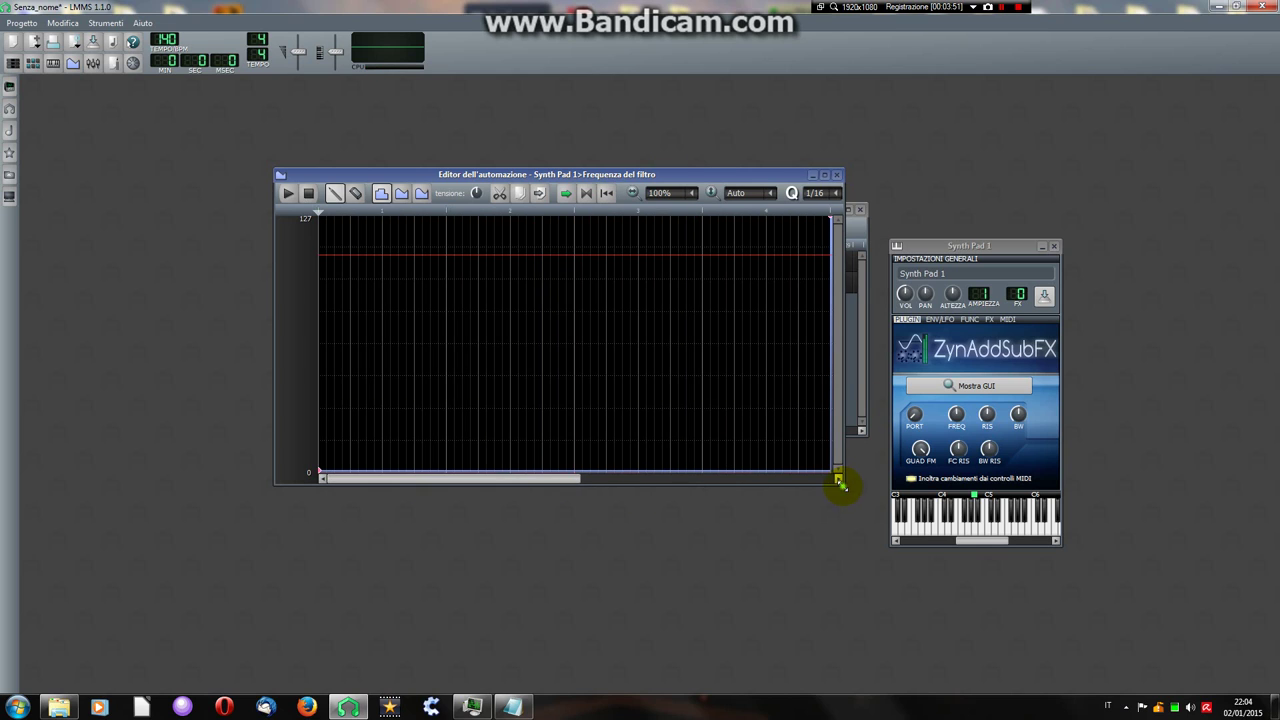
Enlarge the automation editor, try linear progression on the filter curve, and switch it to smooth cubic progression.
{"action": "left_click_drag", "start_coordinate": [840, 484], "coordinate": [1192, 610]}
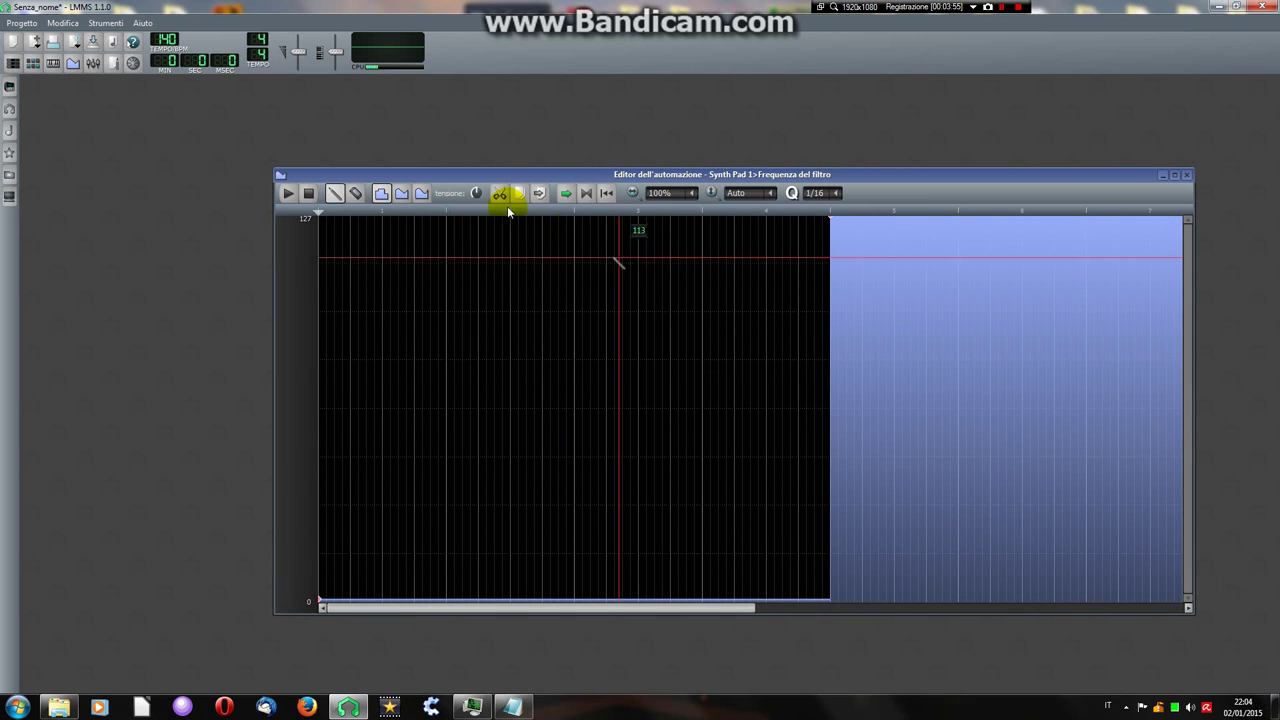
{"action": "left_click", "coordinate": [406, 196]}
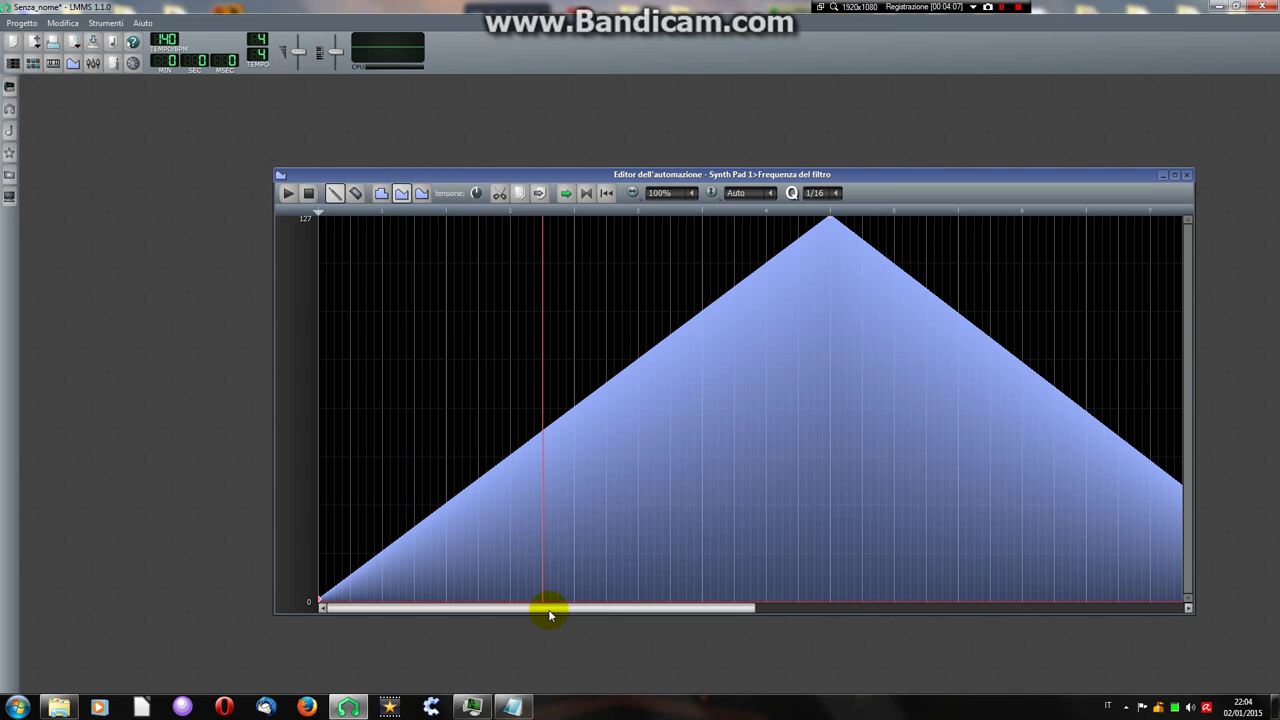
{"action": "left_click_drag", "start_coordinate": [549, 614], "coordinate": [509, 609]}
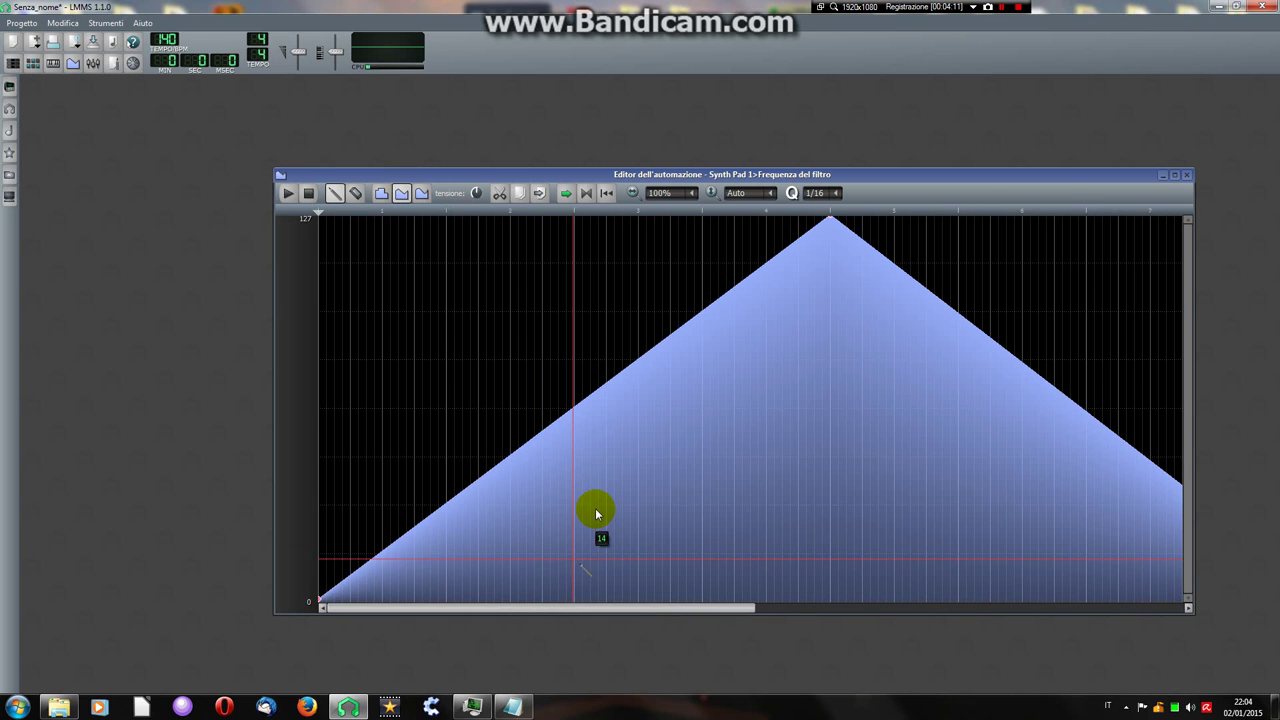
{"action": "left_click", "coordinate": [422, 193]}
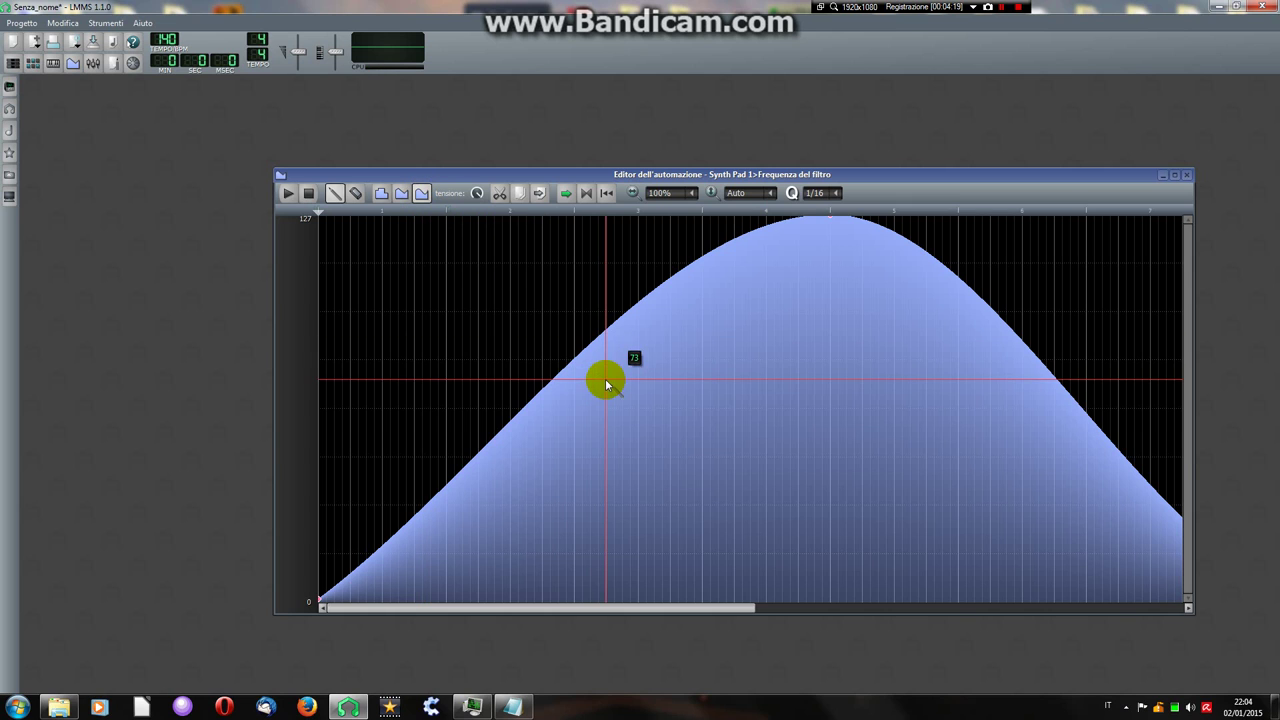
Reshape the filter curve with a low point on its rise and a point of 92 on its fall, shift the latter slightly right, and close the editor.
{"action": "left_click_drag", "start_coordinate": [695, 441], "coordinate": [675, 470]}
{"action": "left_click_drag", "start_coordinate": [1100, 325], "coordinate": [1100, 325]}
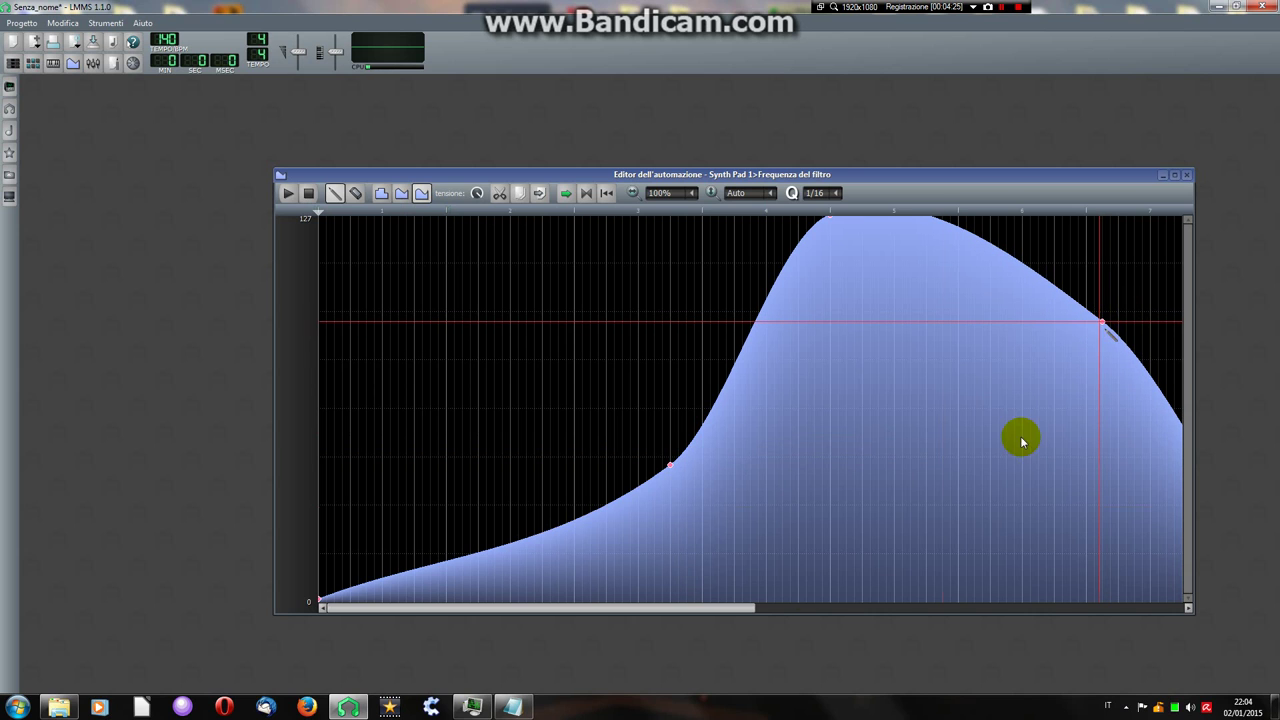
{"action": "left_click_drag", "start_coordinate": [728, 608], "coordinate": [671, 612]}
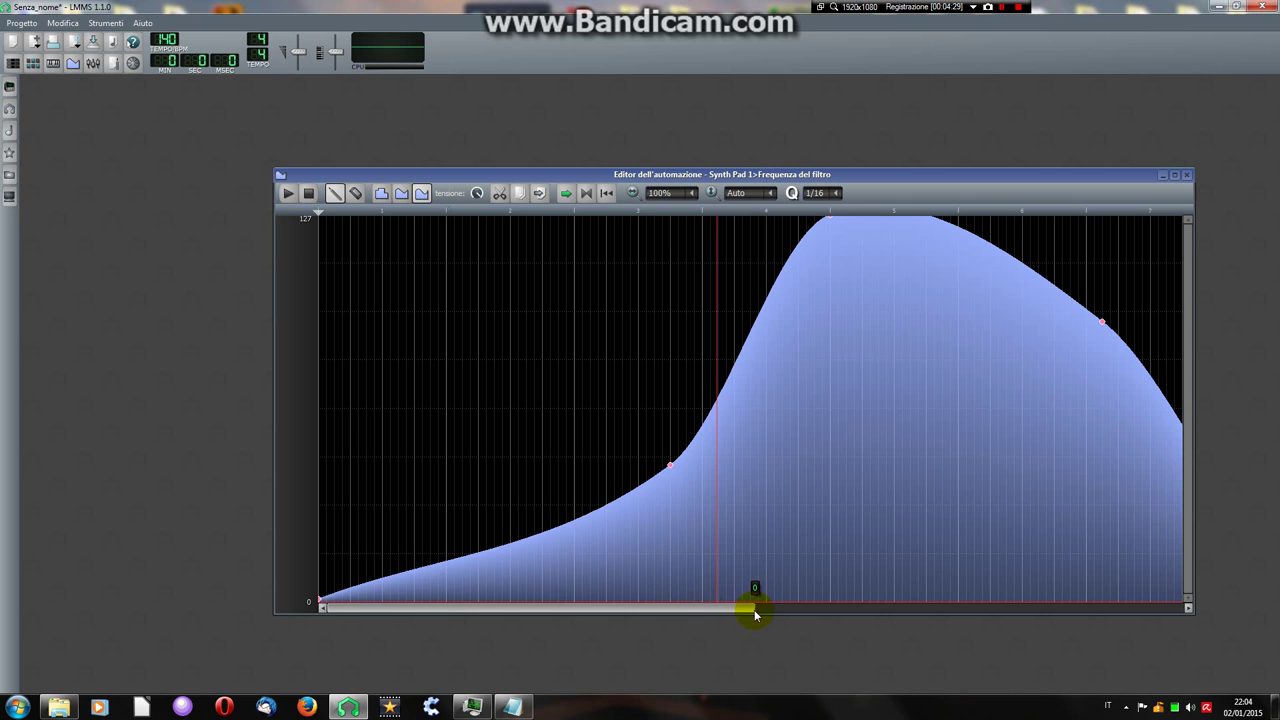
{"action": "left_click_drag", "start_coordinate": [754, 608], "coordinate": [875, 612]}
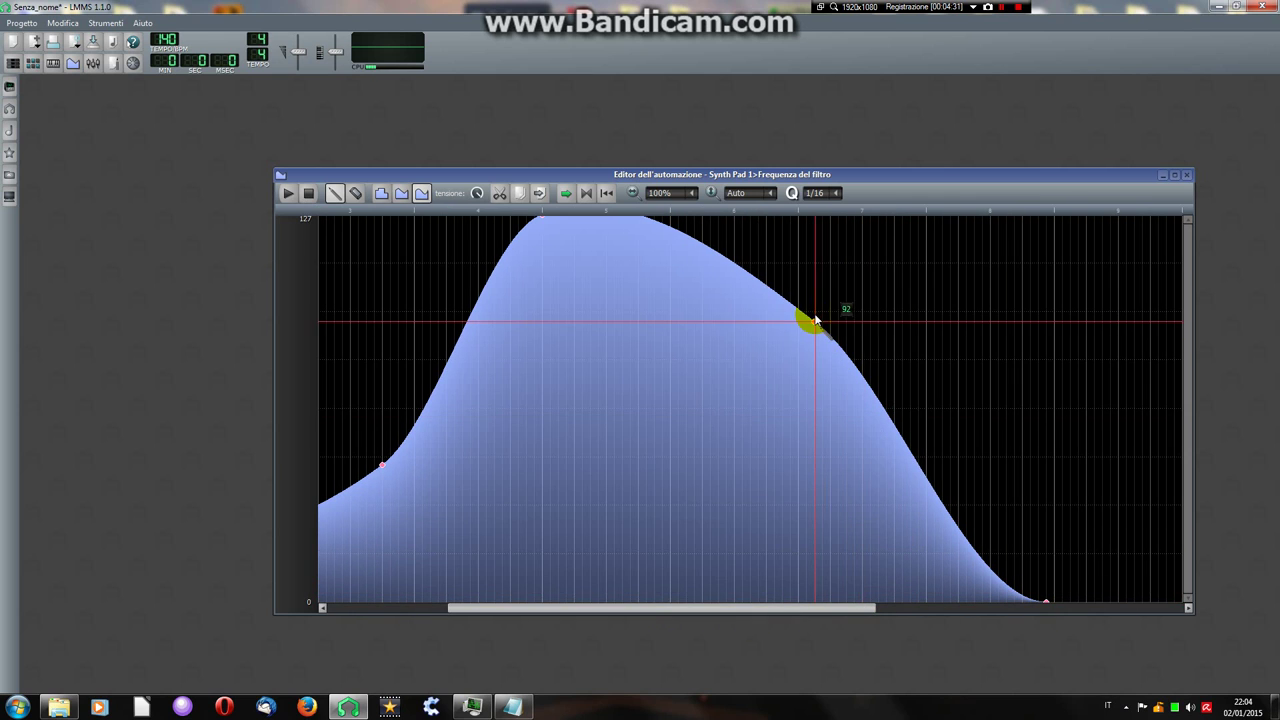
{"action": "left_click_drag", "start_coordinate": [817, 323], "coordinate": [837, 322]}
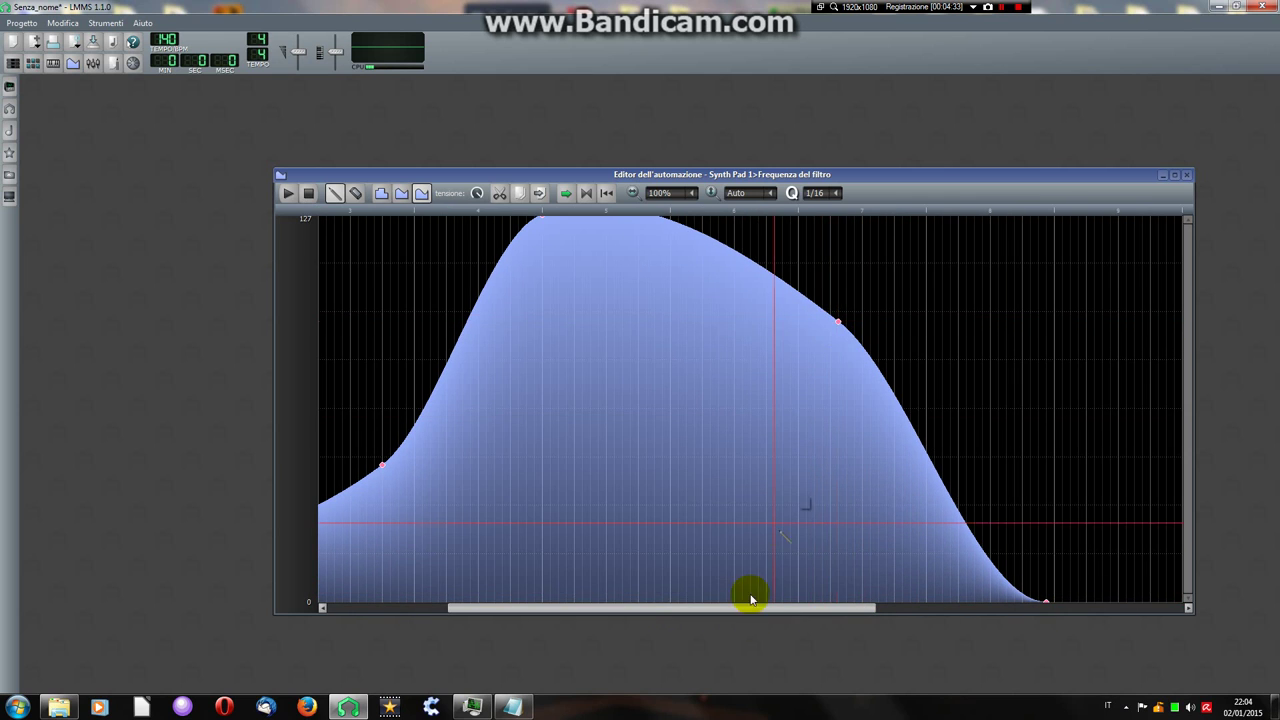
{"action": "left_click_drag", "start_coordinate": [752, 607], "coordinate": [710, 608]}
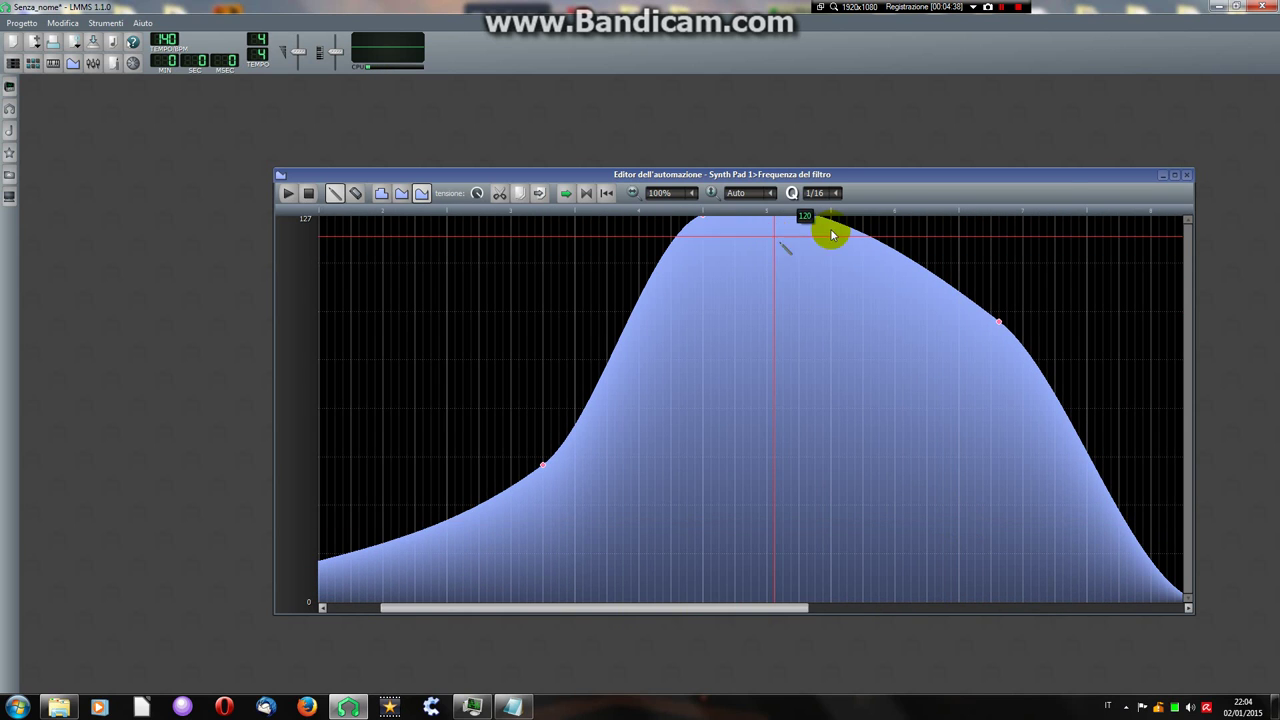
{"action": "left_click", "coordinate": [1188, 177]}
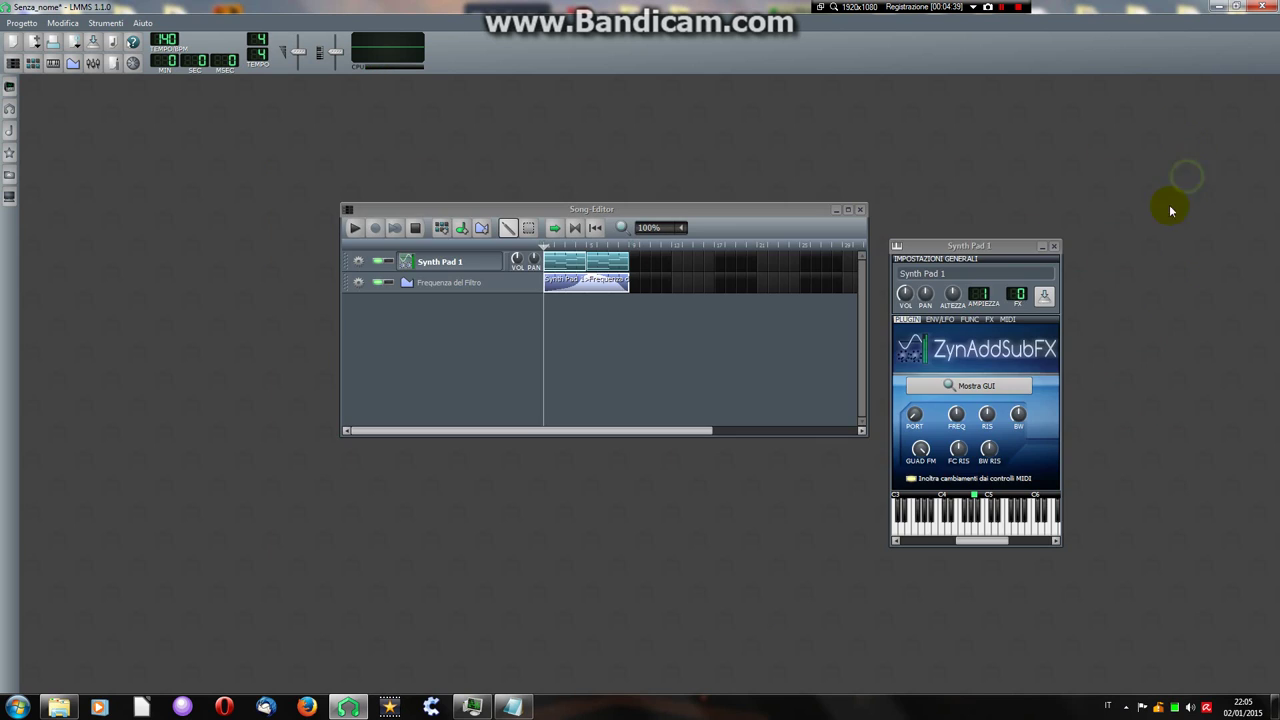
Enable looping over the eight-bar pad and automation clips, and play the song through the filter sweep before stopping it.
{"action": "left_click", "coordinate": [574, 286]}
{"action": "left_click_drag", "start_coordinate": [566, 298], "coordinate": [624, 292]}
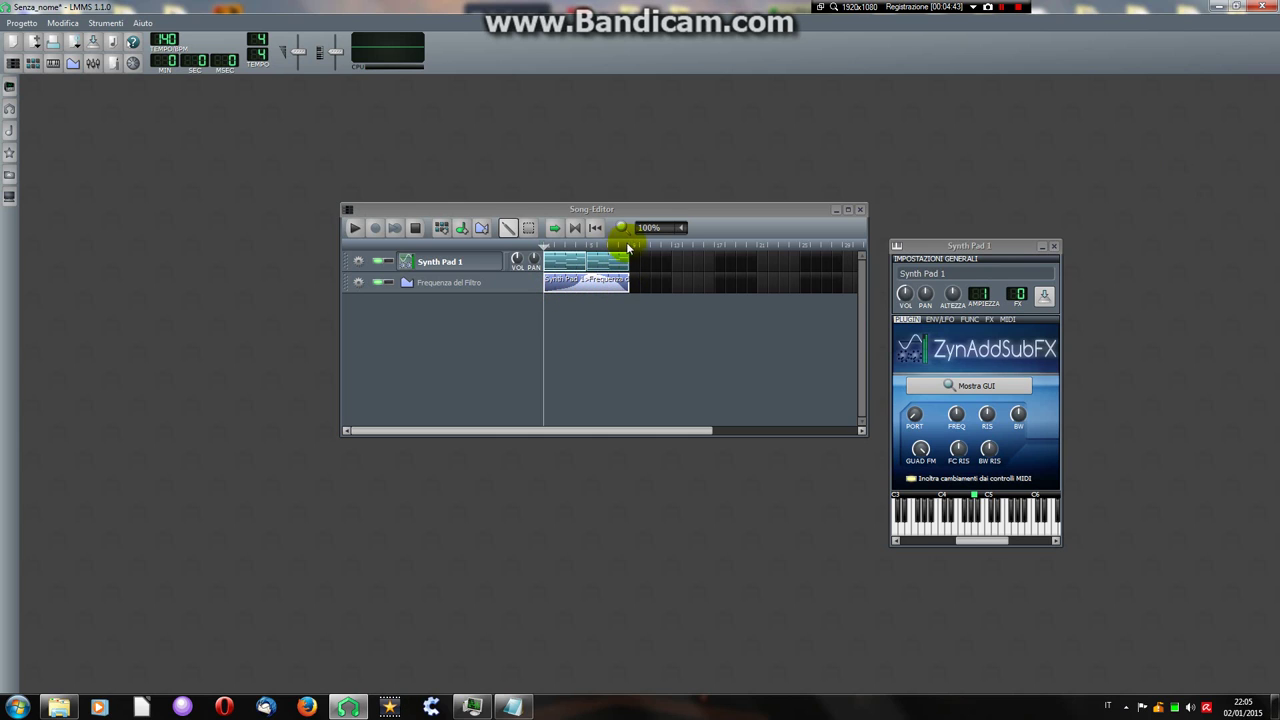
{"action": "left_click", "coordinate": [575, 228]}
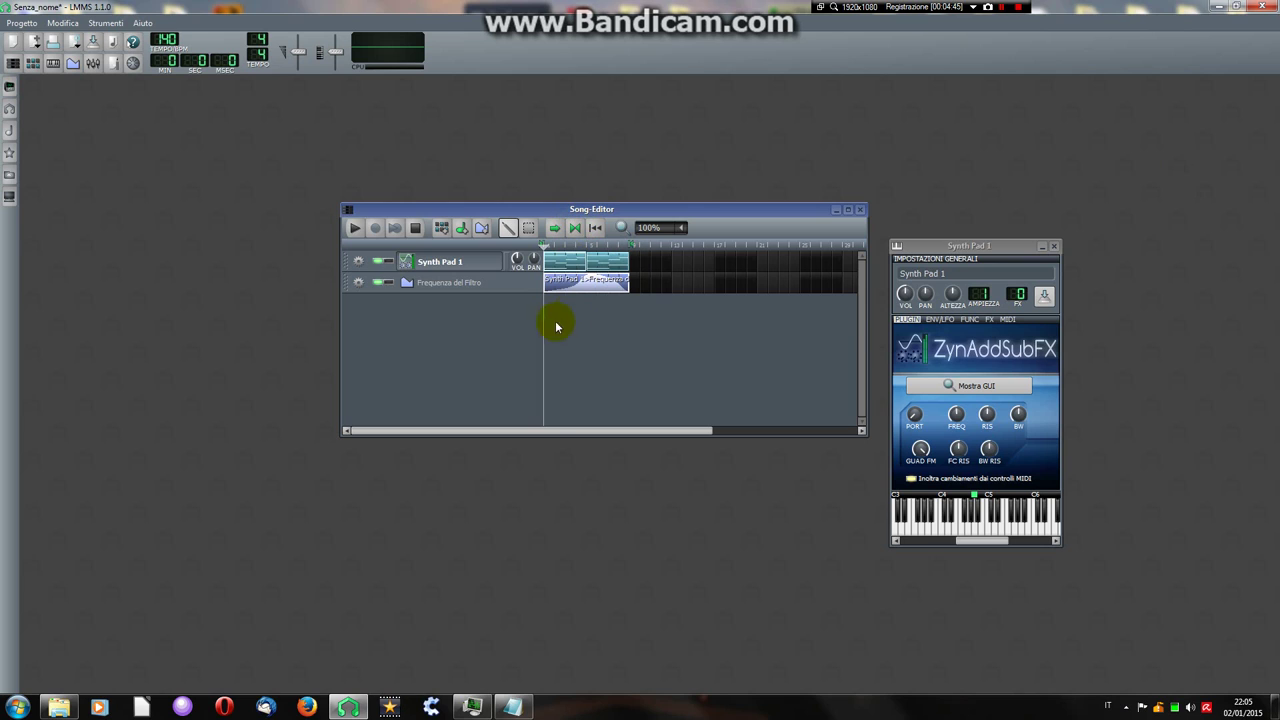
{"action": "left_click", "coordinate": [354, 228]}
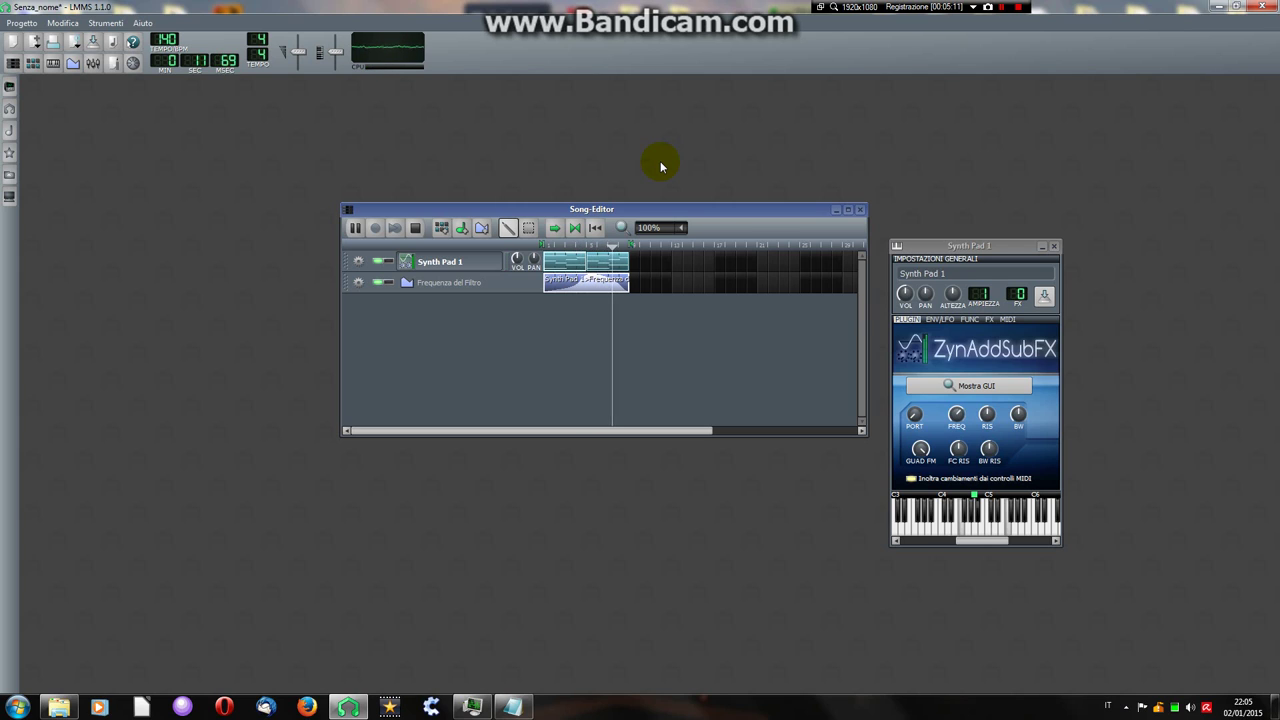
{"action": "left_click", "coordinate": [415, 228]}
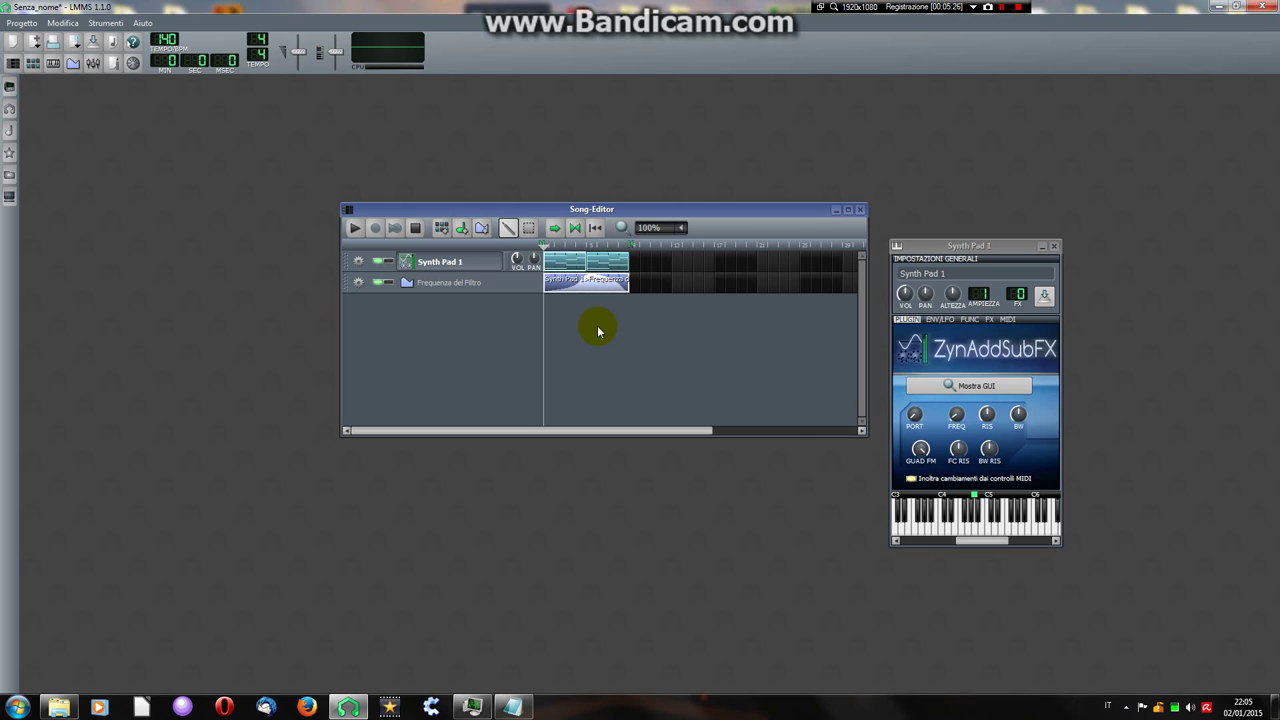
Try the master volume at 140% and bring it back down.
{"action": "left_click", "coordinate": [304, 55]}
{"action": "left_click", "coordinate": [341, 55]}
{"action": "scroll", "coordinate": [301, 52], "scroll_direction": "up", "scroll_amount": 4}
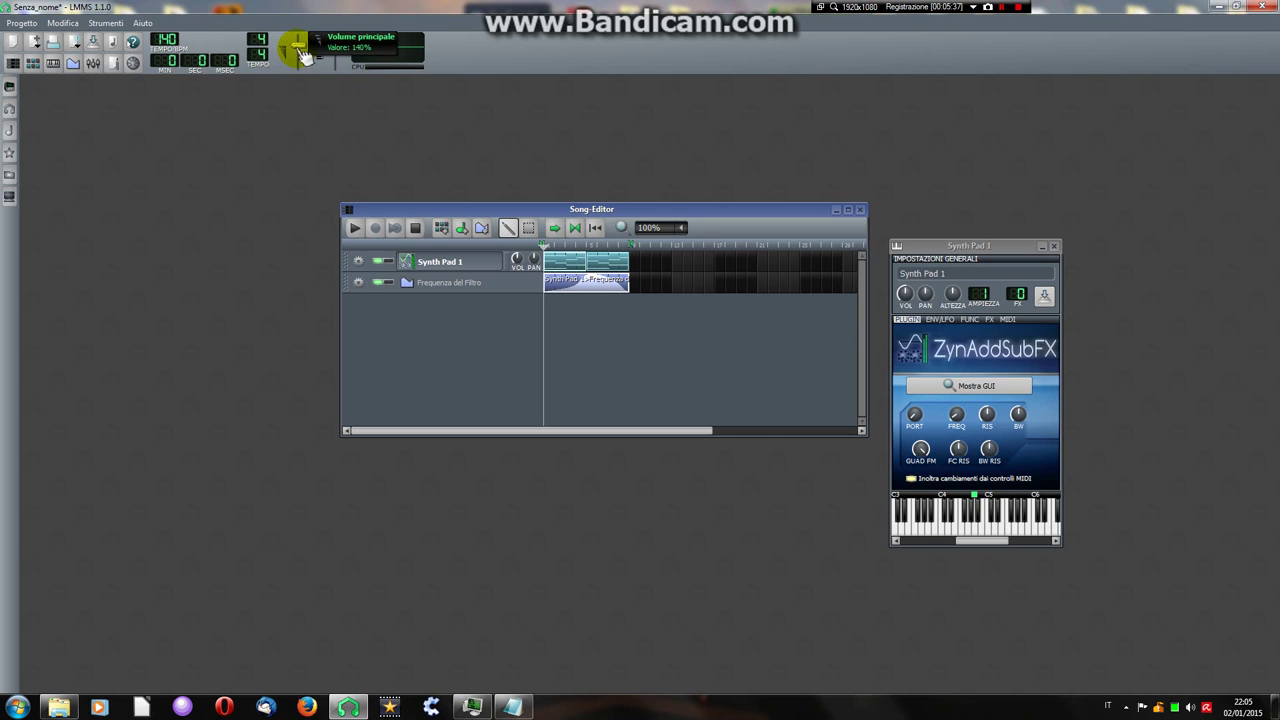
{"action": "left_click_drag", "start_coordinate": [303, 55], "coordinate": [307, 62]}
Lower the master pitch slightly and play the looped song to hear the change before stopping it.
{"action": "left_click_drag", "start_coordinate": [305, 62], "coordinate": [342, 62]}
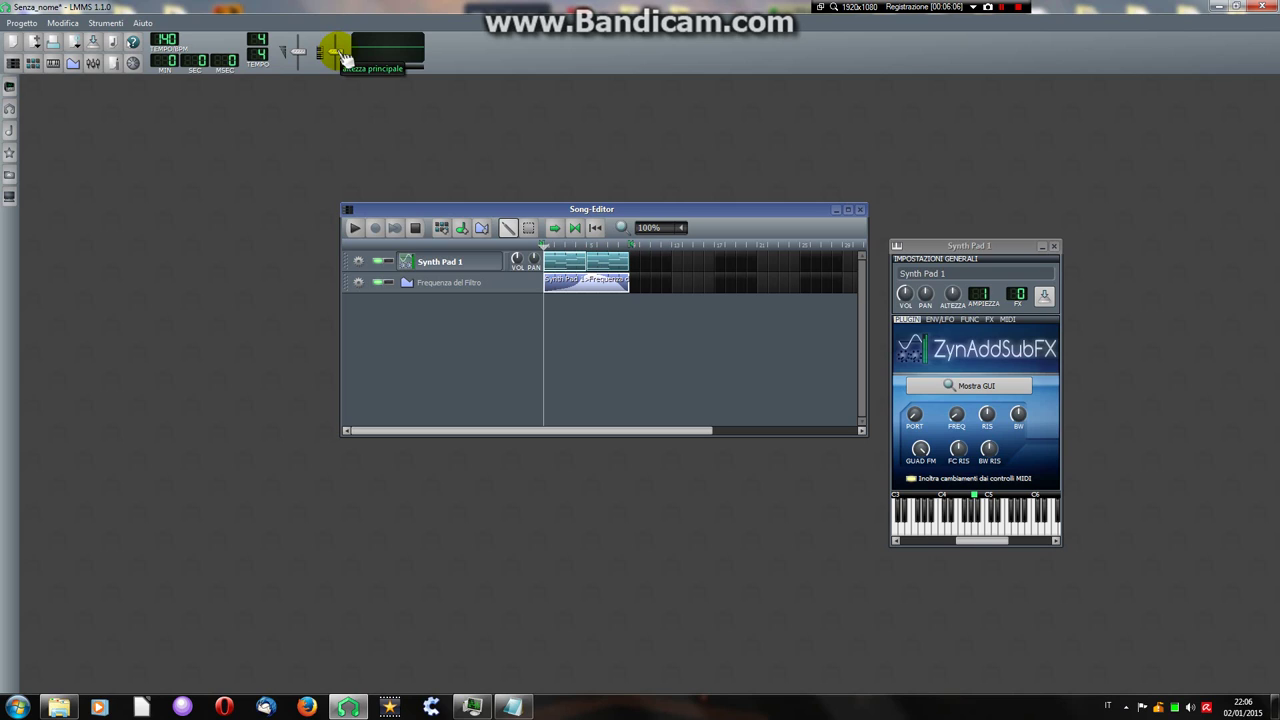
{"action": "left_click_drag", "start_coordinate": [343, 58], "coordinate": [343, 58]}
{"action": "left_click", "coordinate": [353, 229]}
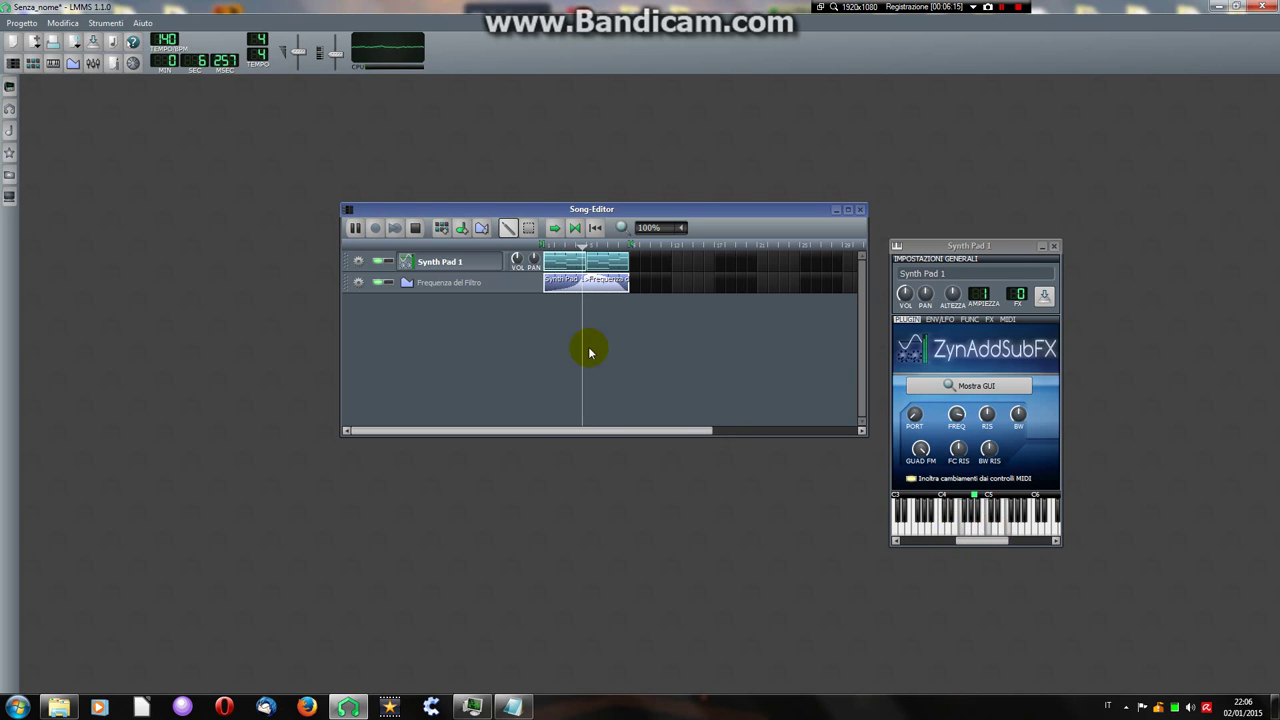
{"action": "left_click", "coordinate": [415, 228]}
{"action": "left_click", "coordinate": [971, 505]}
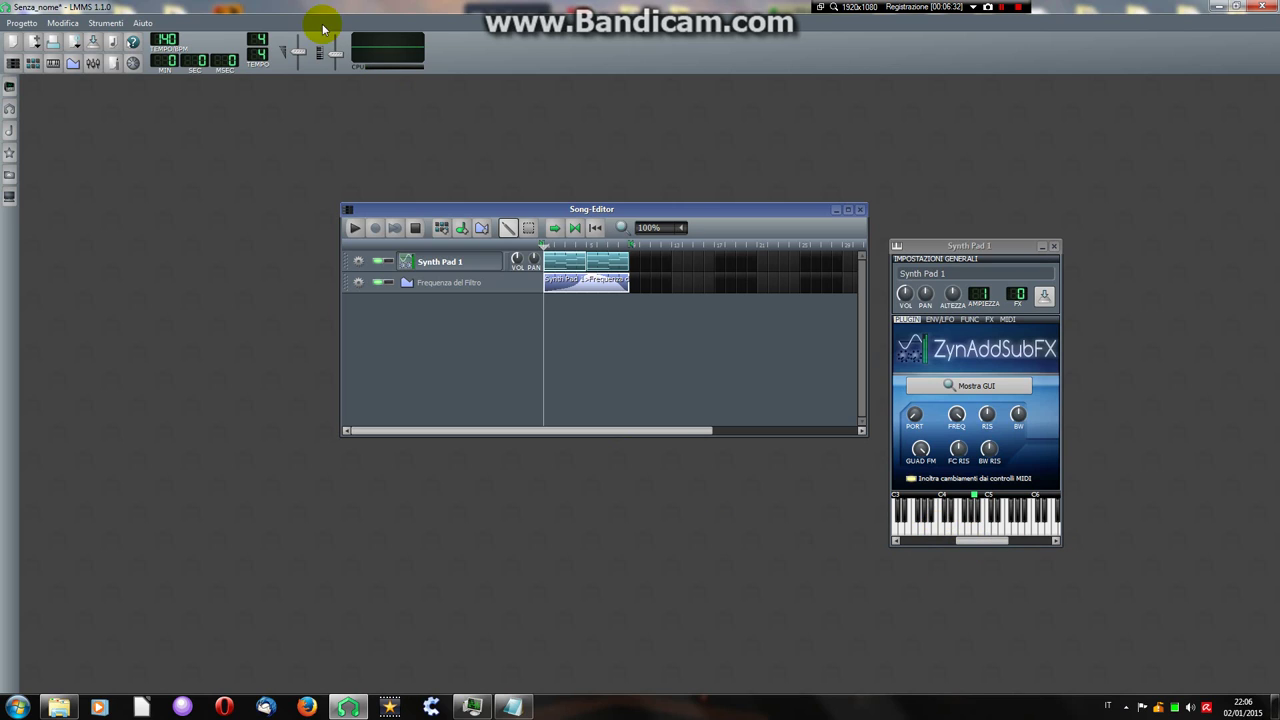
{"action": "left_click", "coordinate": [338, 58]}
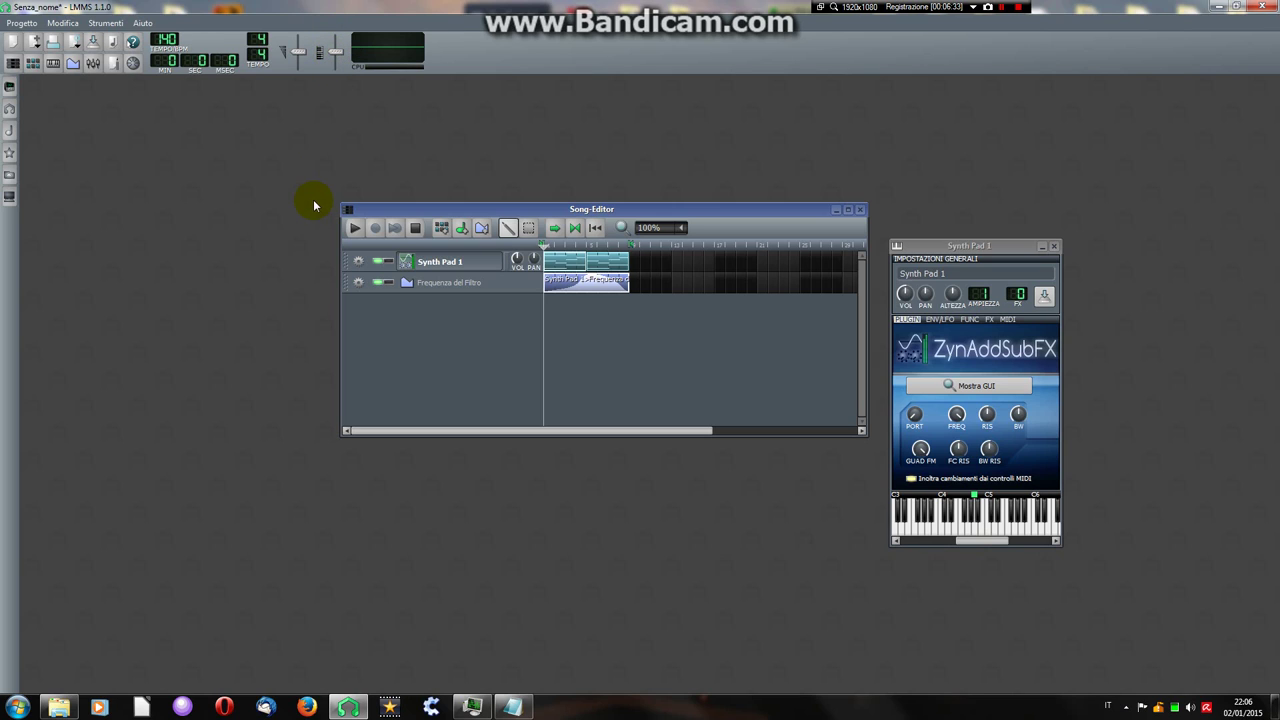